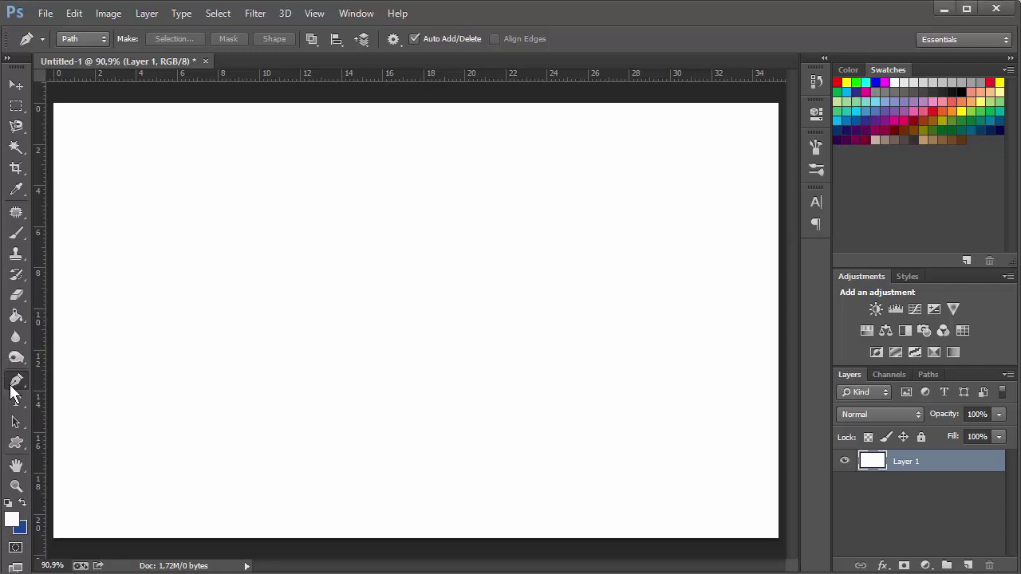
Keep the standard Pen Tool selected after checking its tool flyout
{"action": "right_click", "coordinate": [16, 383]}
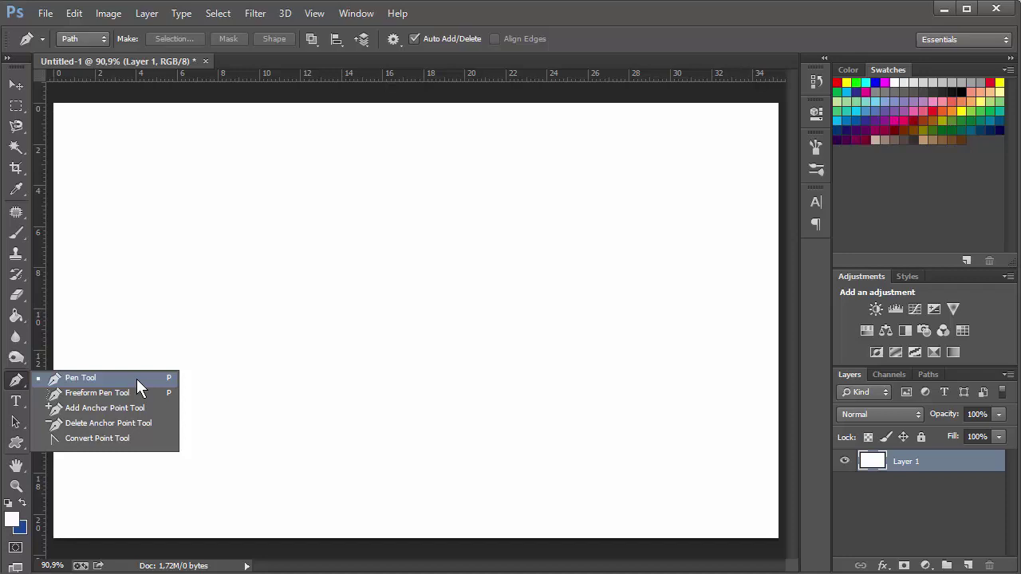
{"action": "left_click", "coordinate": [137, 379]}
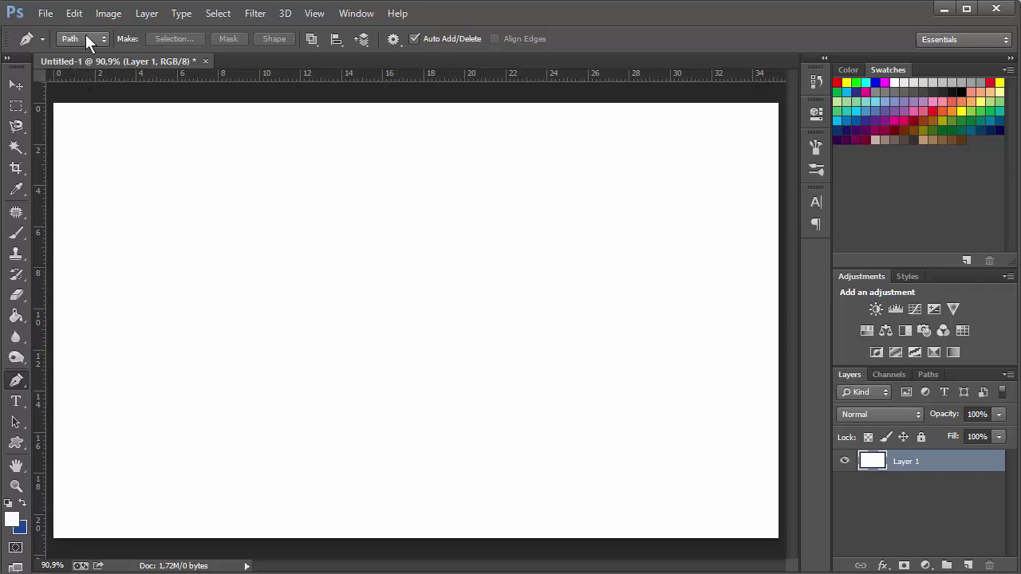
{"action": "right_click", "coordinate": [18, 383]}
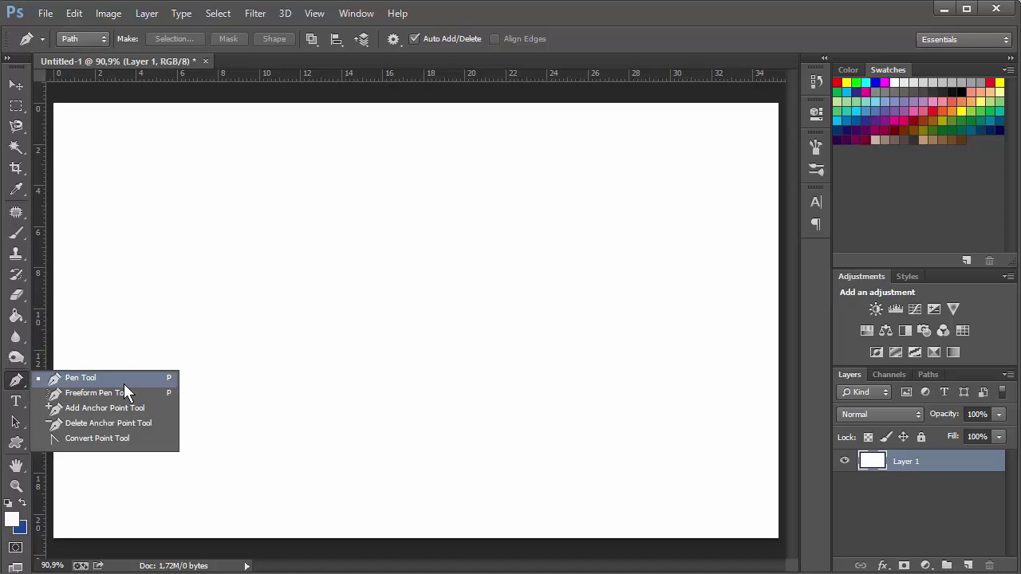
{"action": "left_click", "coordinate": [124, 382]}
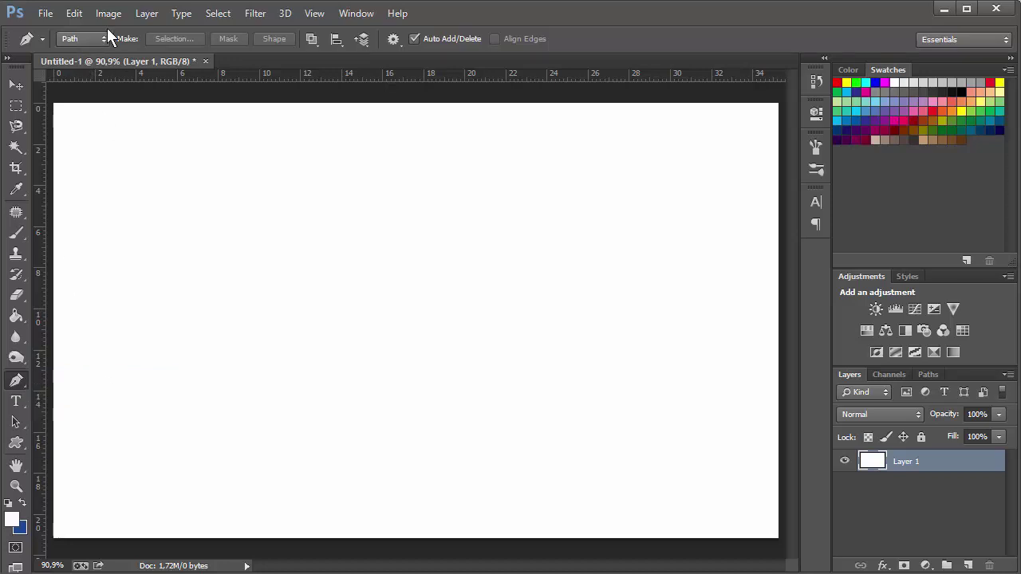
{"action": "right_click", "coordinate": [16, 384]}
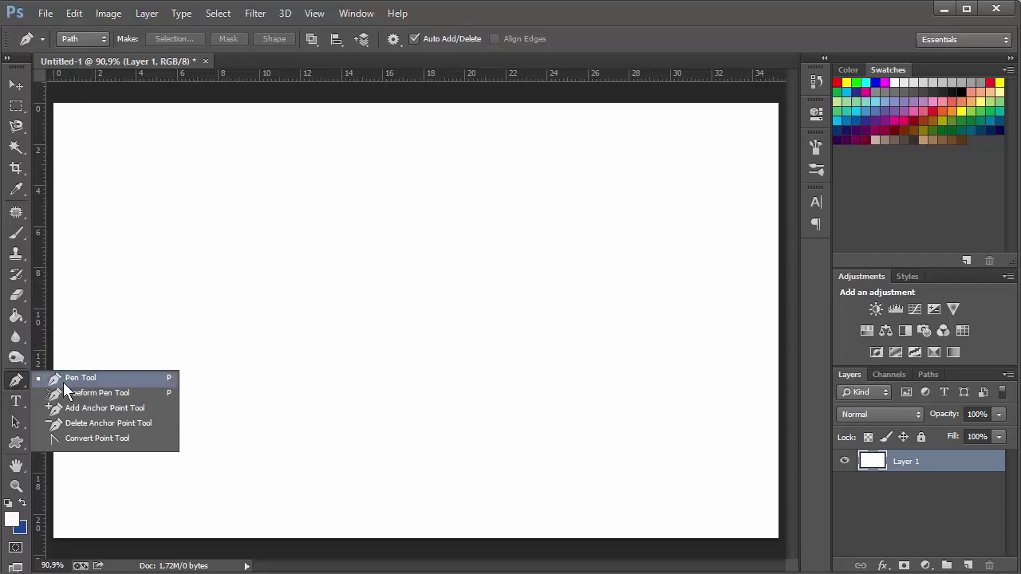
{"action": "left_click", "coordinate": [76, 383]}
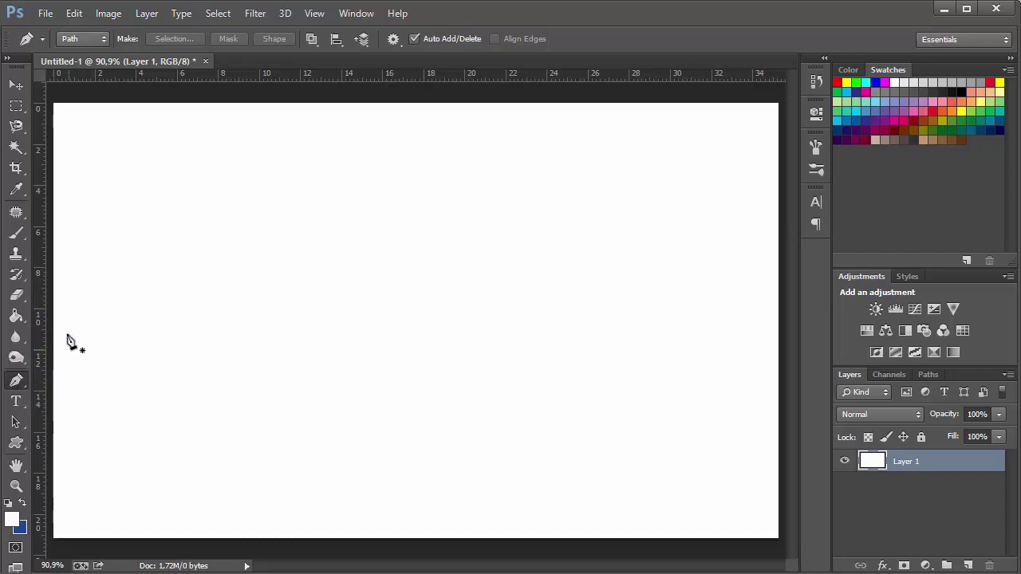
Switch the Pen Tool to Shape mode with a magenta fill
{"action": "left_click", "coordinate": [96, 39]}
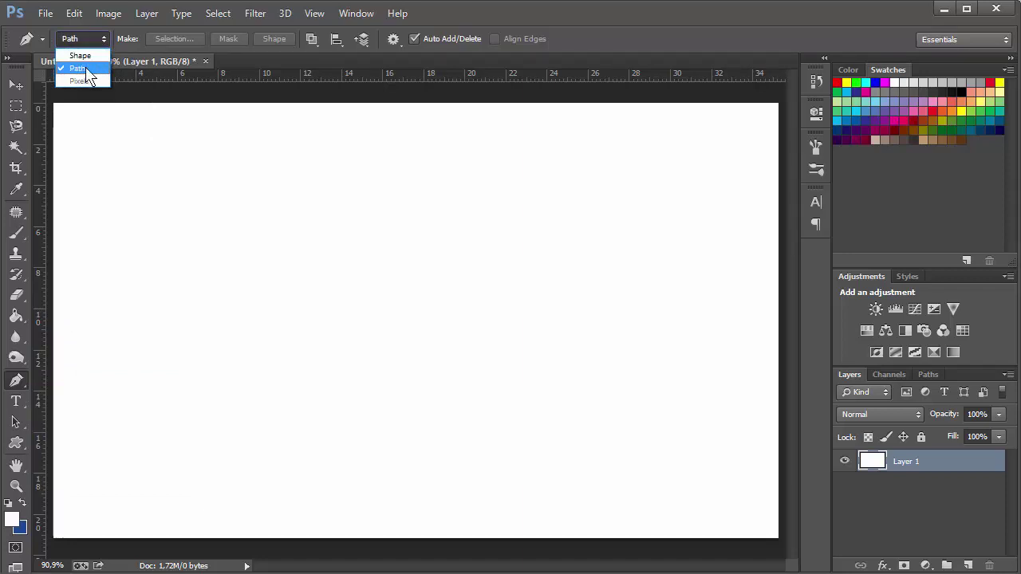
{"action": "left_click", "coordinate": [85, 57]}
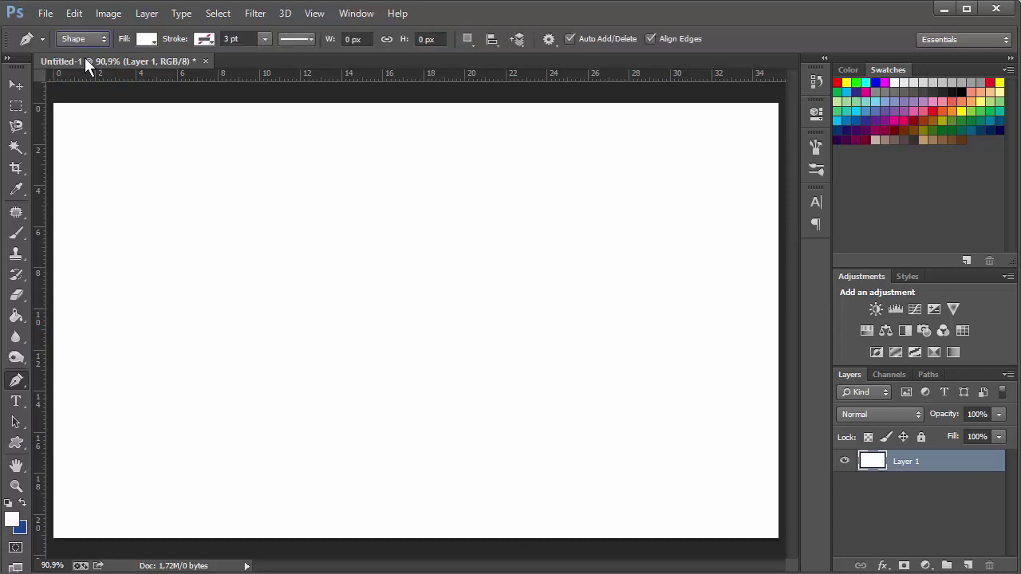
{"action": "left_click", "coordinate": [146, 40]}
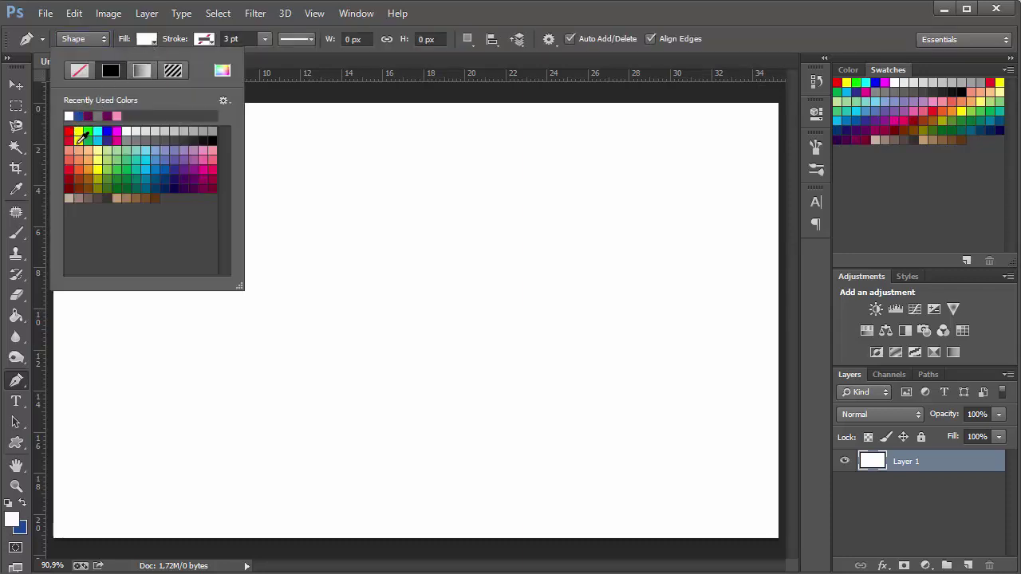
{"action": "left_click", "coordinate": [117, 131]}
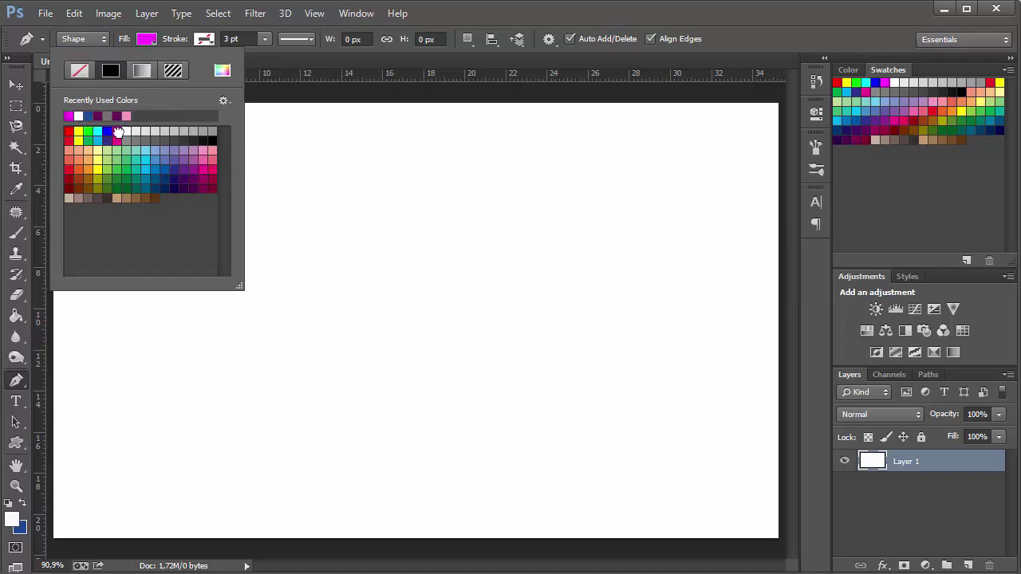
{"action": "left_click", "coordinate": [441, 9]}
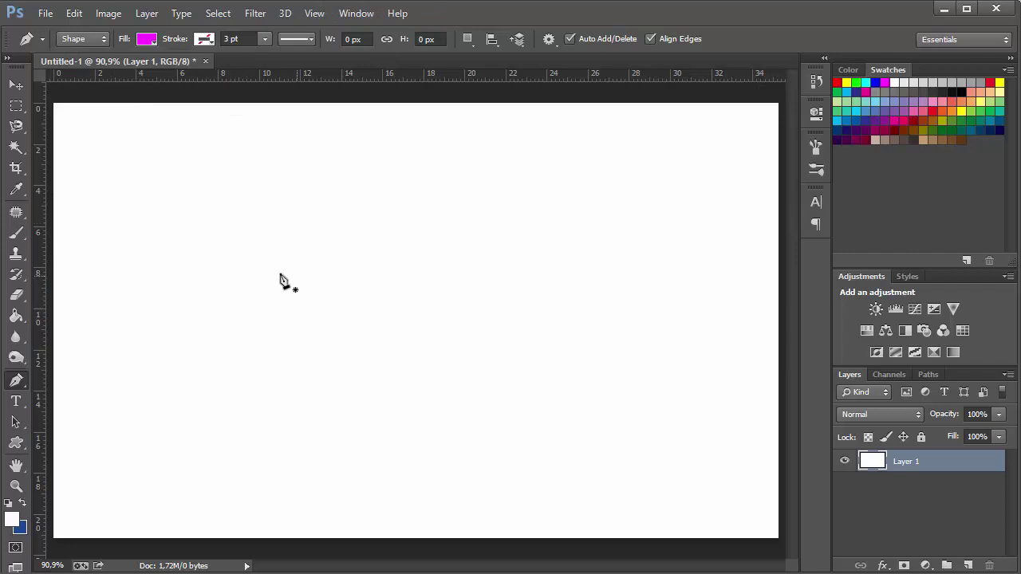
Click five corners upper left to draw a 276 × 170 px magenta polygon
{"action": "left_click", "coordinate": [181, 213]}
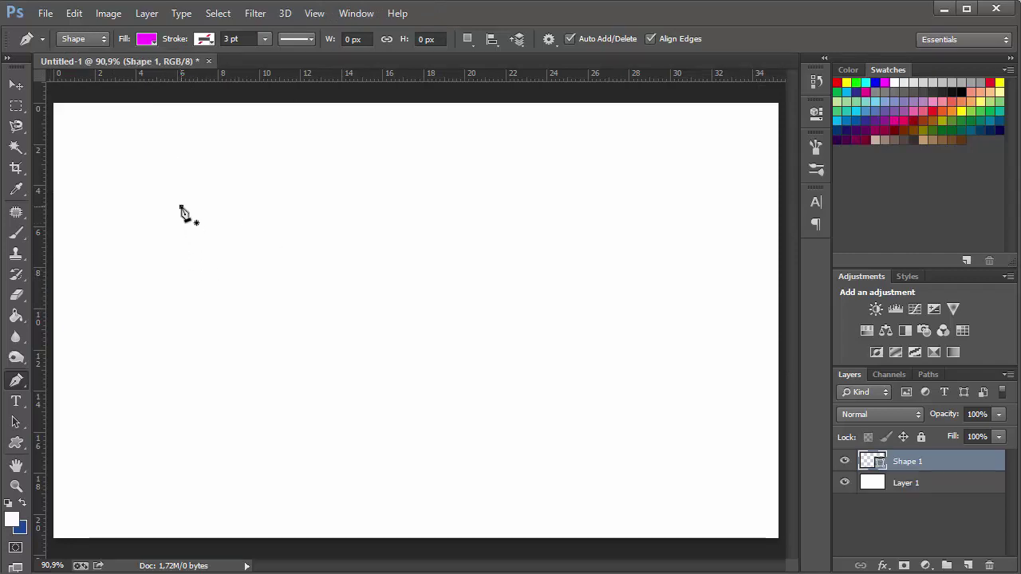
{"action": "left_click", "coordinate": [382, 173]}
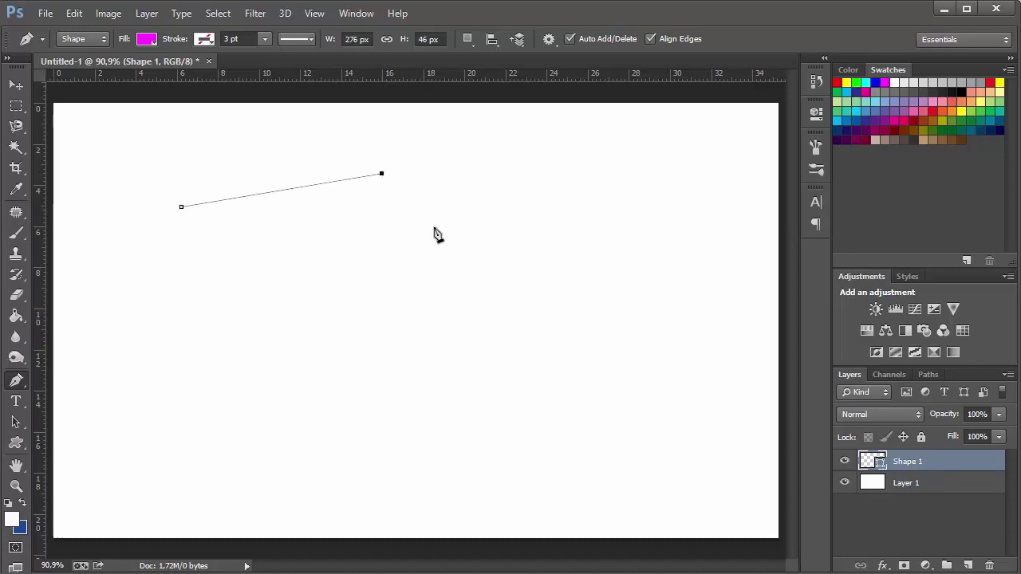
{"action": "left_click", "coordinate": [376, 274]}
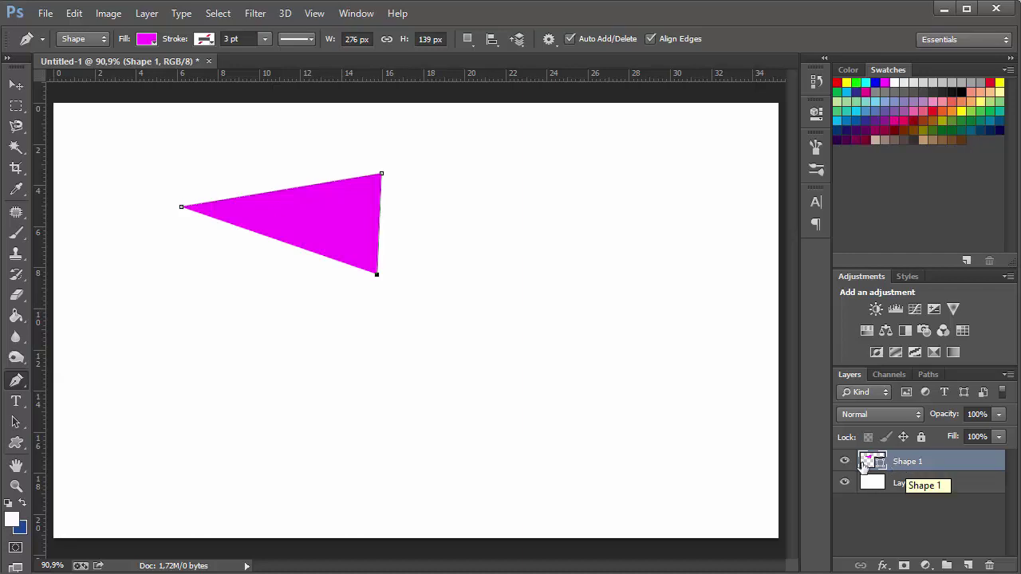
{"action": "left_click", "coordinate": [272, 297]}
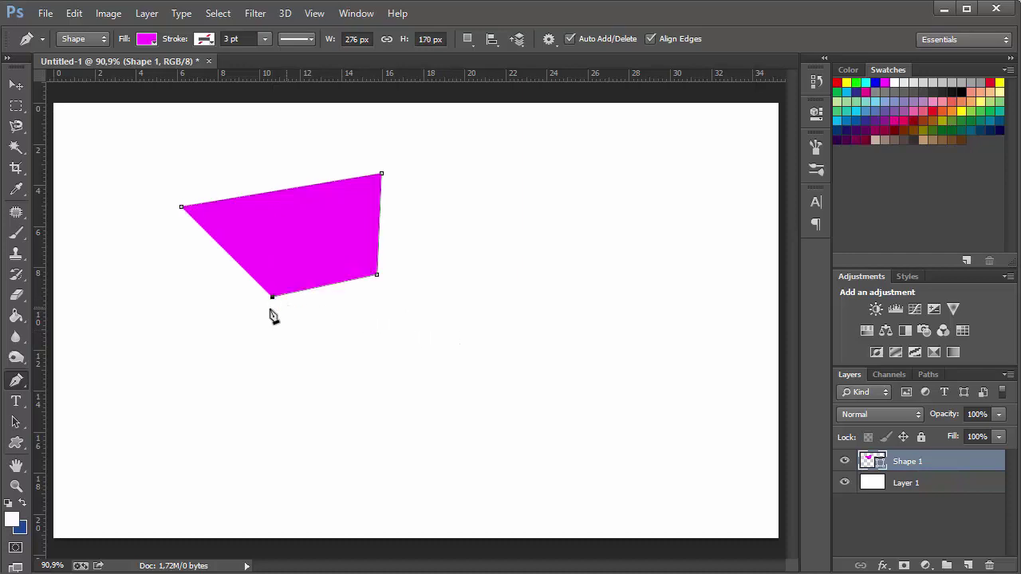
{"action": "left_click", "coordinate": [186, 289]}
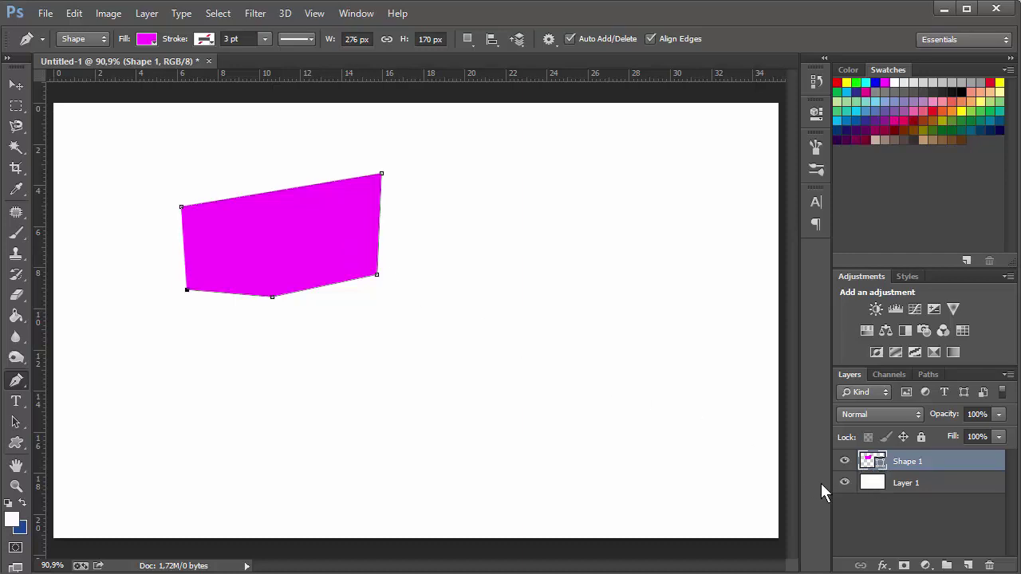
Trash the Shape 1 layer and set the Pen Tool mode back to Path
{"action": "left_click_drag", "start_coordinate": [897, 469], "coordinate": [989, 565]}
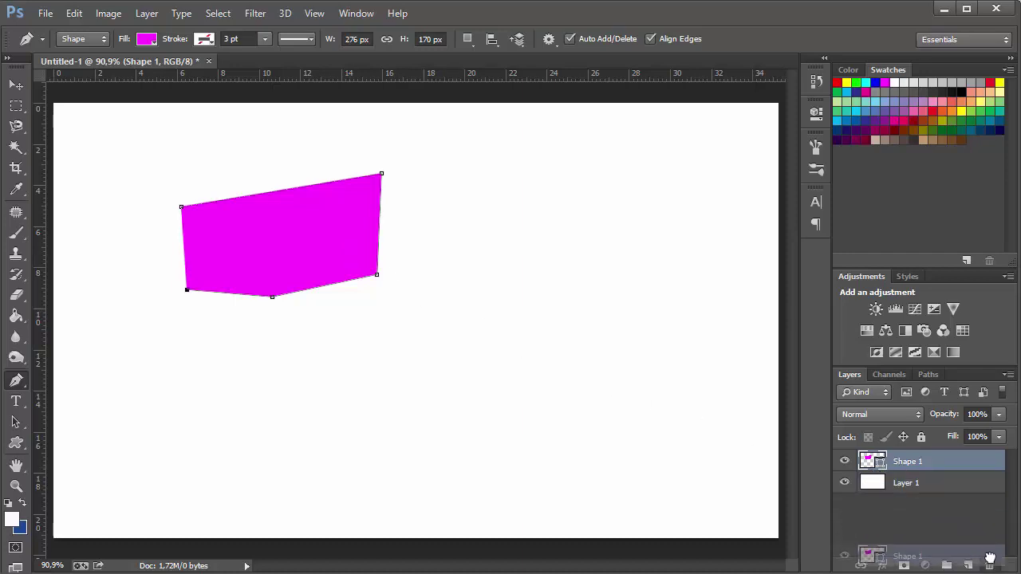
{"action": "left_click", "coordinate": [90, 36]}
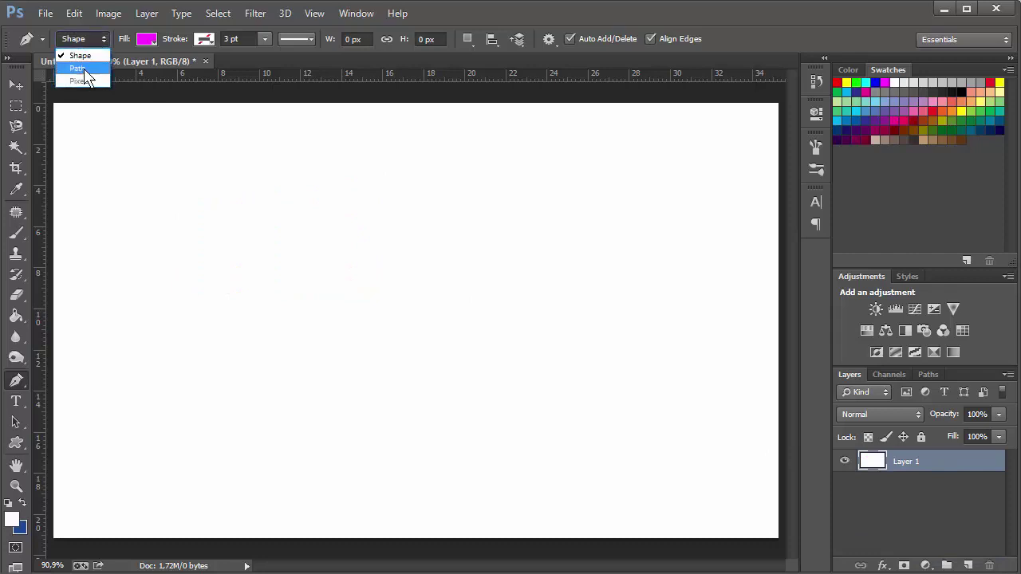
{"action": "left_click", "coordinate": [80, 69]}
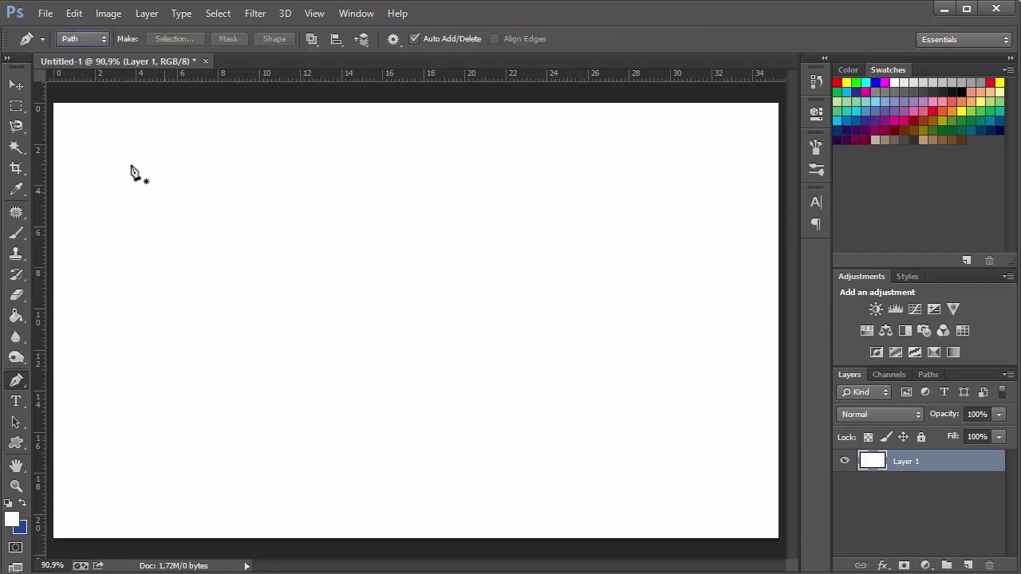
{"action": "left_click", "coordinate": [88, 38]}
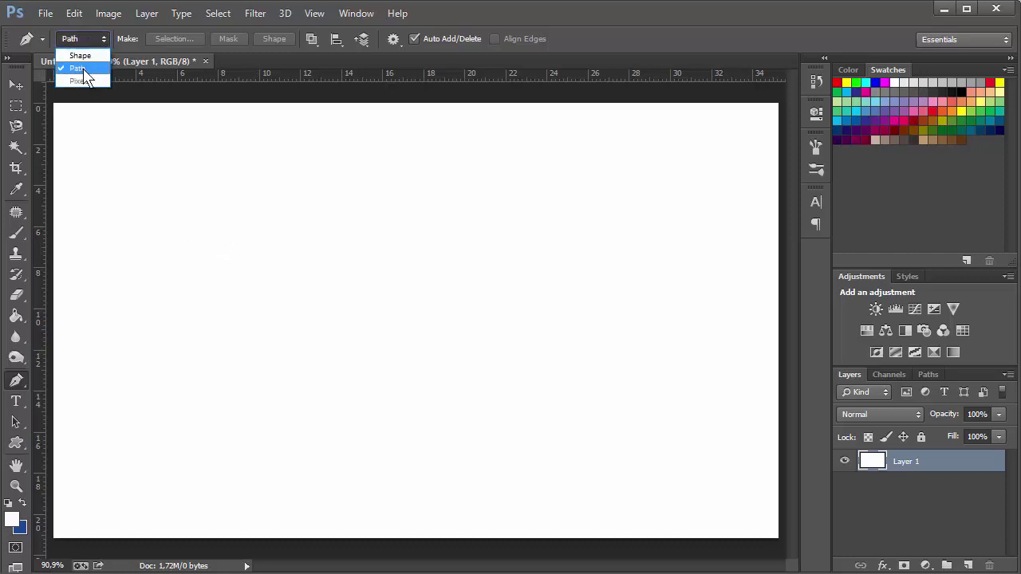
{"action": "left_click", "coordinate": [83, 68]}
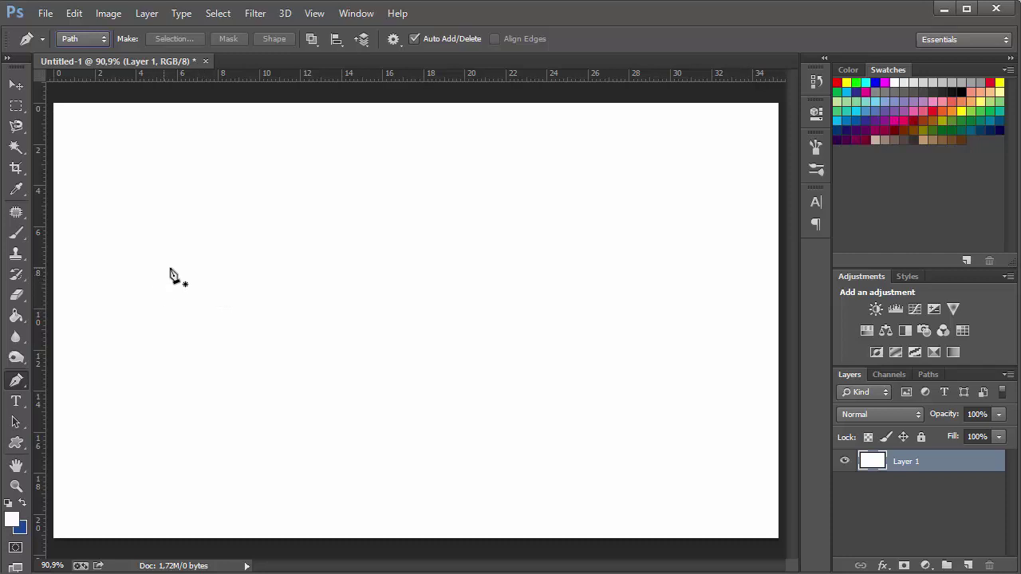
Place three straight anchors, then drag a fourth to curve the last segment downward
{"action": "left_click", "coordinate": [135, 292]}
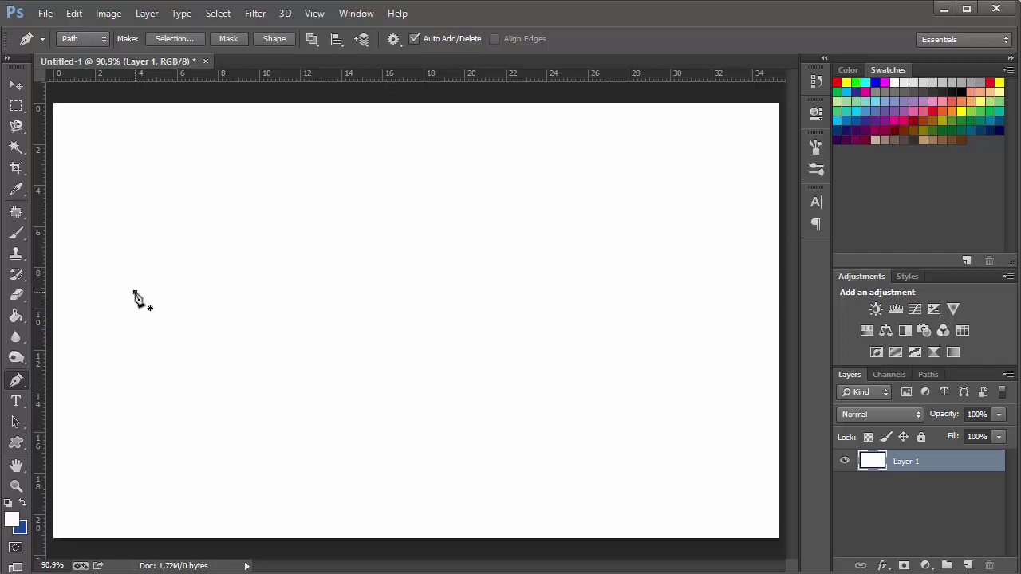
{"action": "left_click", "coordinate": [268, 208]}
{"action": "left_click", "coordinate": [440, 208]}
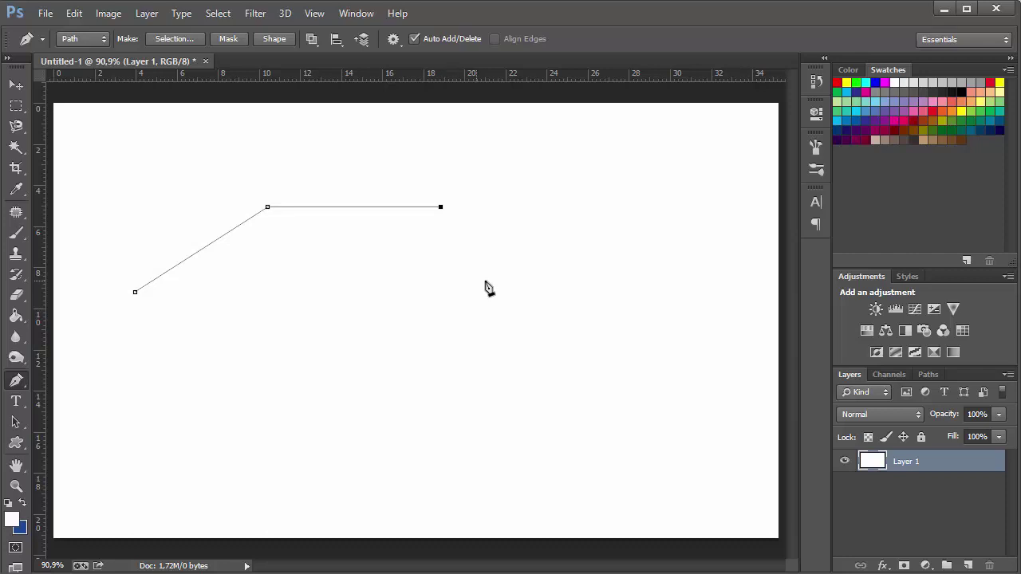
{"action": "left_click", "coordinate": [486, 283]}
{"action": "mouse_move", "coordinate": [486, 282]}
{"action": "left_mouse_down"}
{"action": "mouse_move", "coordinate": [485, 363]}
{"action": "mouse_move", "coordinate": [487, 354]}
{"action": "mouse_move", "coordinate": [435, 342]}
{"action": "mouse_move", "coordinate": [543, 342]}
{"action": "mouse_move", "coordinate": [575, 319]}
{"action": "mouse_move", "coordinate": [586, 284]}
{"action": "mouse_move", "coordinate": [507, 321]}
{"action": "mouse_move", "coordinate": [416, 327]}
{"action": "mouse_move", "coordinate": [461, 338]}
{"action": "mouse_move", "coordinate": [449, 349]}
{"action": "mouse_move", "coordinate": [430, 343]}
{"action": "mouse_move", "coordinate": [485, 308]}
{"action": "mouse_move", "coordinate": [376, 402]}
{"action": "mouse_move", "coordinate": [485, 308]}
{"action": "mouse_move", "coordinate": [381, 388]}
{"action": "mouse_move", "coordinate": [494, 312]}
{"action": "mouse_move", "coordinate": [475, 319]}
{"action": "left_mouse_up"}
Move the end anchor right and adjust its handles to refine the downward curve
{"action": "mouse_move", "coordinate": [488, 283]}
{"action": "left_mouse_down"}
{"action": "mouse_move", "coordinate": [527, 279]}
{"action": "mouse_move", "coordinate": [535, 281]}
{"action": "mouse_move", "coordinate": [492, 289]}
{"action": "mouse_move", "coordinate": [533, 294]}
{"action": "left_mouse_up"}
{"action": "left_click_drag", "start_coordinate": [520, 295], "coordinate": [557, 272]}
{"action": "mouse_move", "coordinate": [542, 305]}
{"action": "left_mouse_down"}
{"action": "mouse_move", "coordinate": [575, 317]}
{"action": "mouse_move", "coordinate": [557, 283]}
{"action": "mouse_move", "coordinate": [561, 308]}
{"action": "left_mouse_up"}
{"action": "left_click_drag", "start_coordinate": [561, 308], "coordinate": [570, 305]}
{"action": "mouse_move", "coordinate": [540, 230]}
{"action": "left_mouse_down"}
{"action": "mouse_move", "coordinate": [552, 222]}
{"action": "mouse_move", "coordinate": [538, 192]}
{"action": "left_mouse_up"}
{"action": "mouse_move", "coordinate": [564, 308]}
{"action": "left_mouse_down"}
{"action": "mouse_move", "coordinate": [560, 319]}
{"action": "mouse_move", "coordinate": [582, 319]}
{"action": "left_mouse_up"}
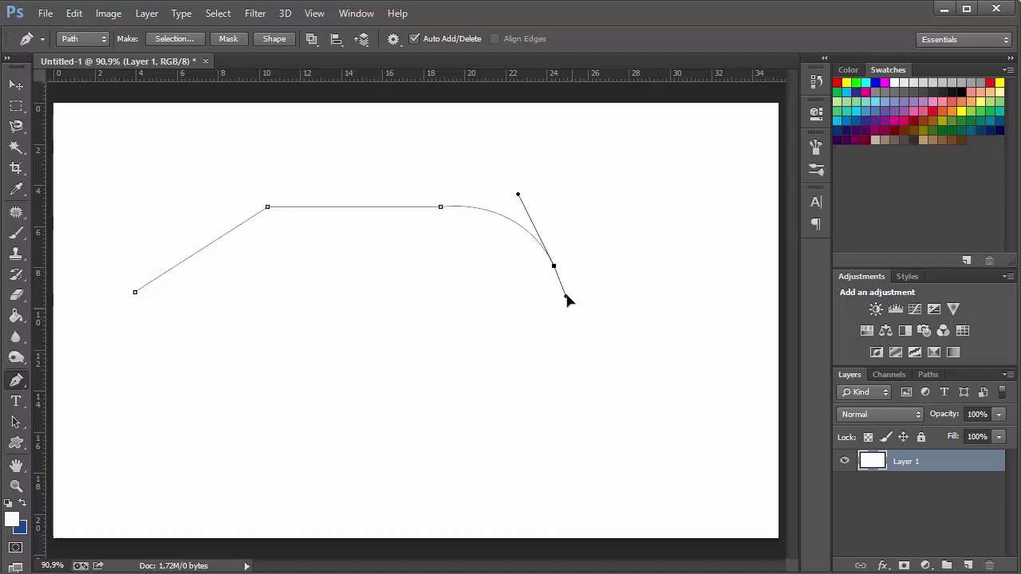
{"action": "mouse_move", "coordinate": [567, 298]}
{"action": "left_mouse_down"}
{"action": "mouse_move", "coordinate": [557, 273]}
{"action": "mouse_move", "coordinate": [583, 274]}
{"action": "left_mouse_up"}
Try adding curved segments downward and rightward, undoing each with Ctrl+Z
{"action": "left_click", "coordinate": [538, 399]}
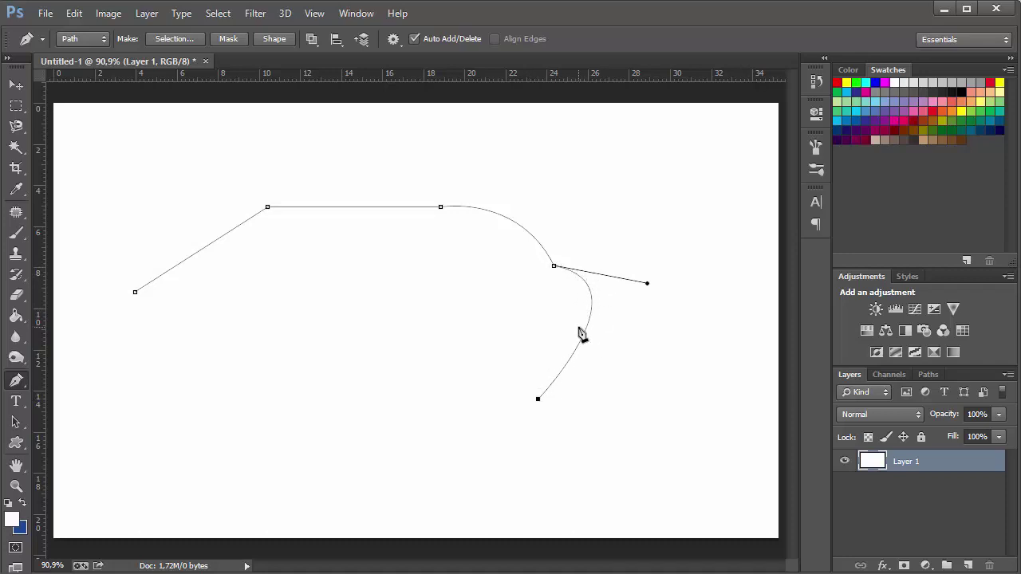
{"action": "key", "text": "ctrl+z"}
{"action": "left_click", "coordinate": [635, 193]}
{"action": "key", "text": "ctrl+z"}
Arch the top segment upward and add a curved anchor on the left segment, Auto Add/Delete off
{"action": "mouse_move", "coordinate": [647, 283]}
{"action": "left_mouse_down"}
{"action": "mouse_move", "coordinate": [566, 279]}
{"action": "mouse_move", "coordinate": [566, 265]}
{"action": "left_mouse_up"}
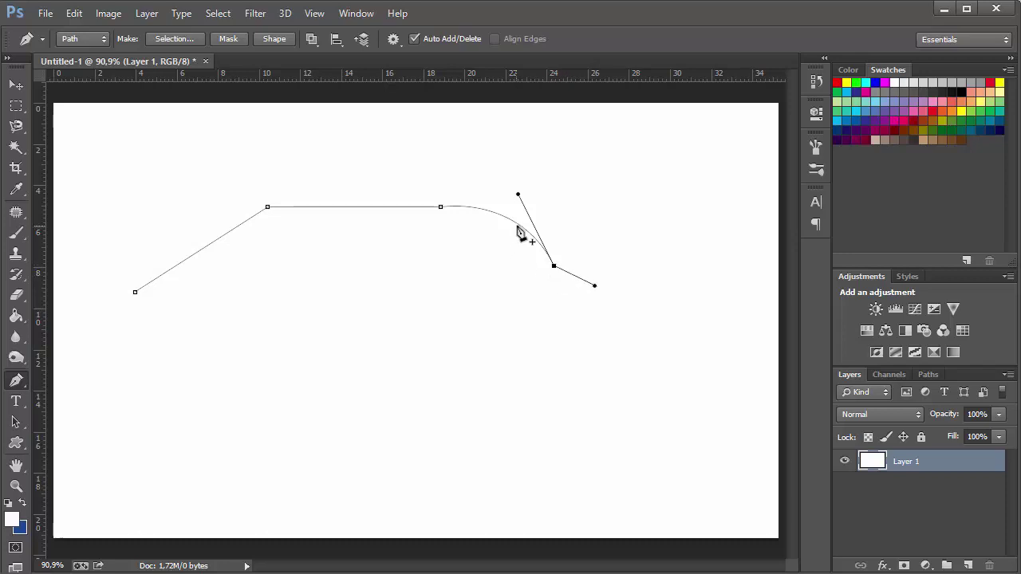
{"action": "left_click", "coordinate": [356, 208]}
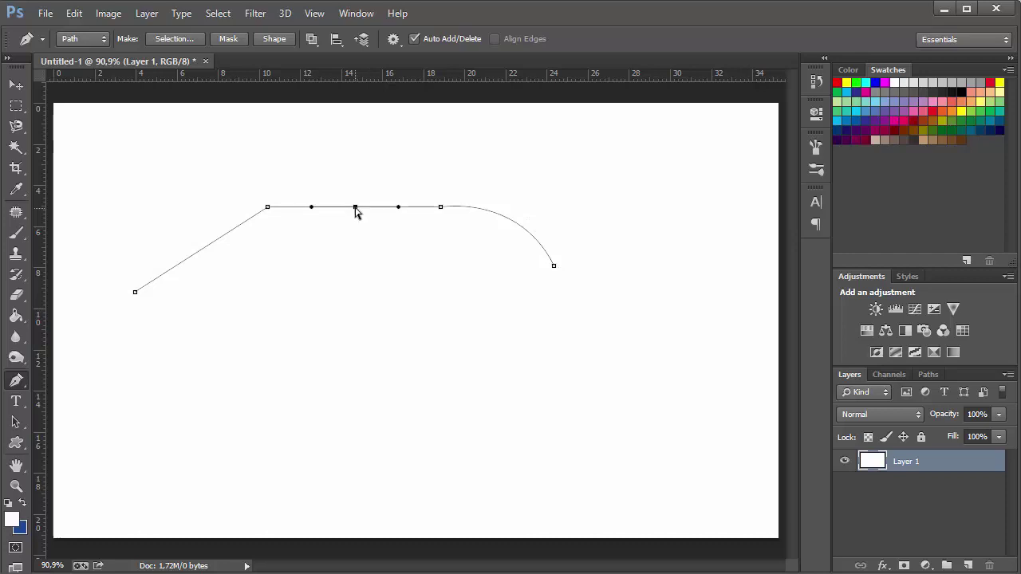
{"action": "left_click_drag", "start_coordinate": [356, 208], "coordinate": [362, 173]}
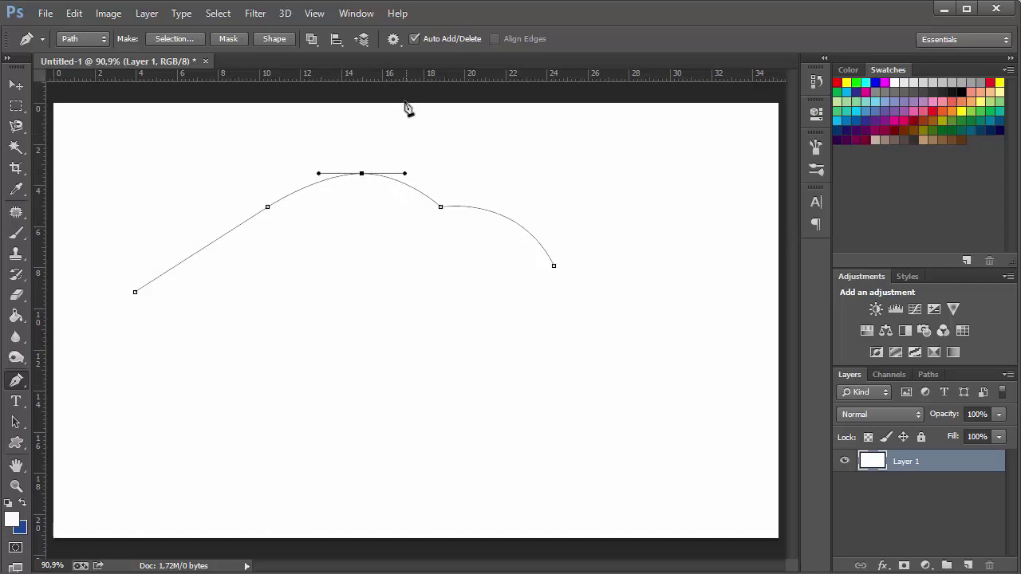
{"action": "left_click", "coordinate": [413, 39]}
{"action": "mouse_move", "coordinate": [202, 250]}
{"action": "left_mouse_down"}
{"action": "mouse_move", "coordinate": [194, 233]}
{"action": "mouse_move", "coordinate": [176, 236]}
{"action": "mouse_move", "coordinate": [221, 235]}
{"action": "mouse_move", "coordinate": [177, 233]}
{"action": "mouse_move", "coordinate": [176, 222]}
{"action": "mouse_move", "coordinate": [224, 220]}
{"action": "mouse_move", "coordinate": [249, 244]}
{"action": "mouse_move", "coordinate": [267, 297]}
{"action": "mouse_move", "coordinate": [238, 269]}
{"action": "mouse_move", "coordinate": [212, 211]}
{"action": "left_mouse_up"}
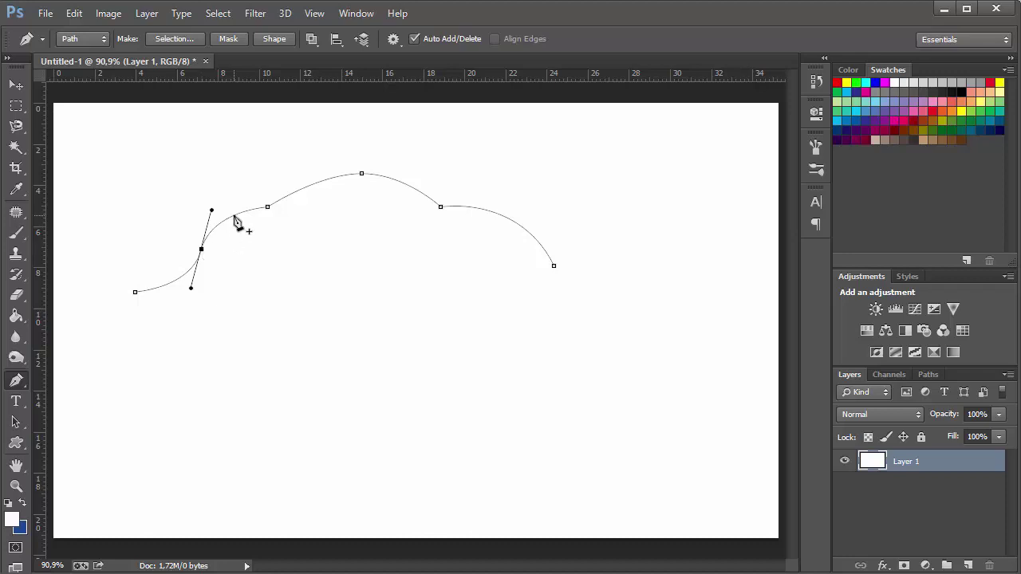
Delete the added left-segment anchor and show the pen tool variants
{"action": "left_click", "coordinate": [201, 250]}
{"action": "right_click", "coordinate": [17, 382]}
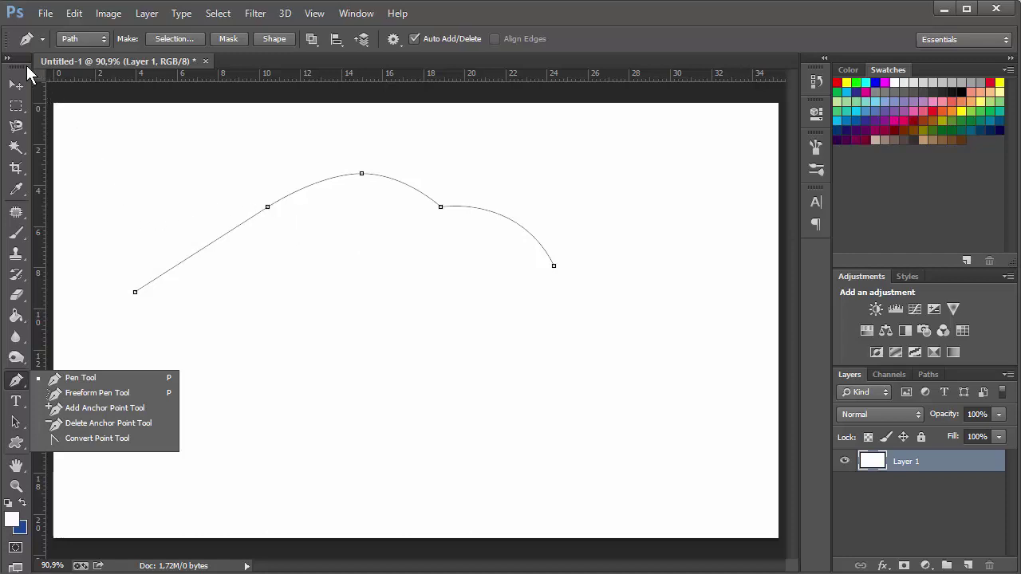
Close the tool flyout and choose File > Open to browse the VD anh cuoi folder
{"action": "left_click", "coordinate": [13, 44]}
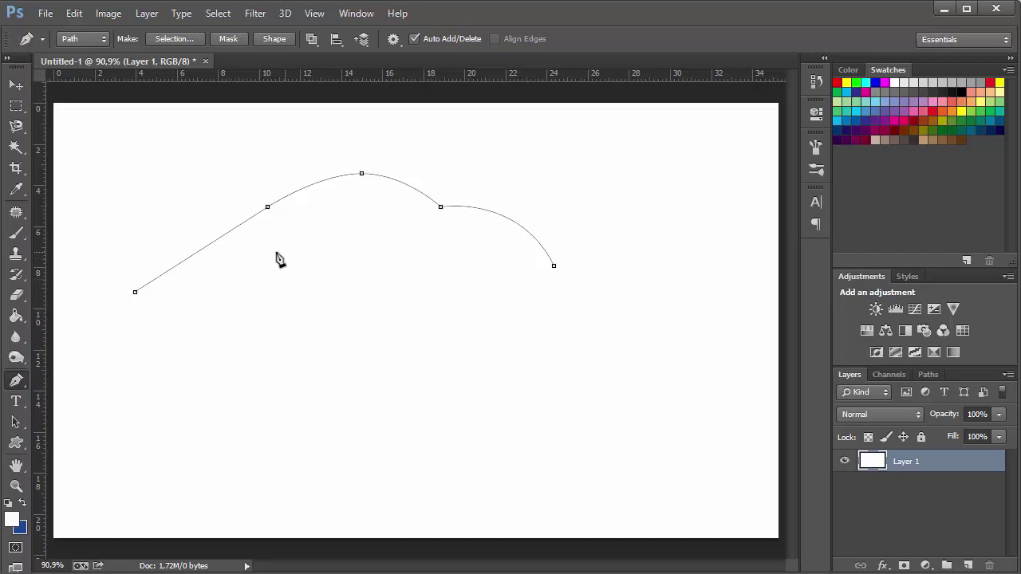
{"action": "left_click", "coordinate": [46, 14]}
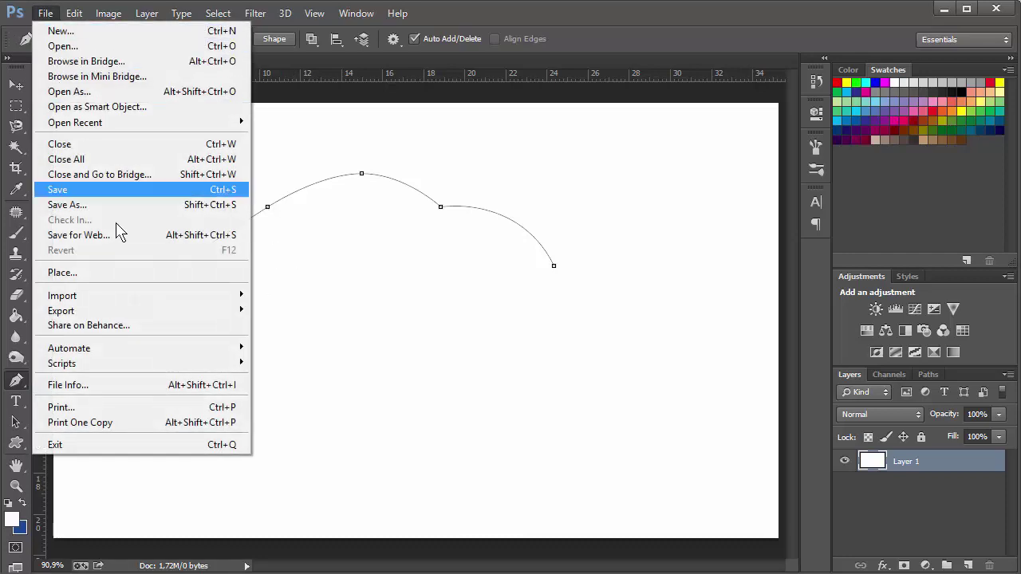
{"action": "left_click", "coordinate": [116, 46]}
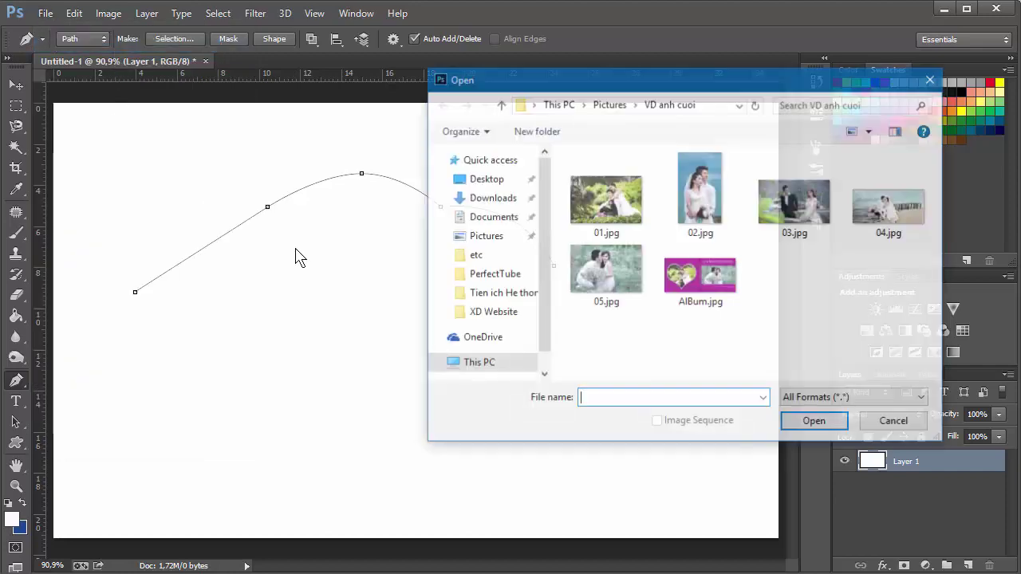
Open 02.jpg from the VD anh cuoi folder and zoom in on it
{"action": "mouse_move", "coordinate": [700, 191]}
{"action": "double_click", "coordinate": [706, 206]}
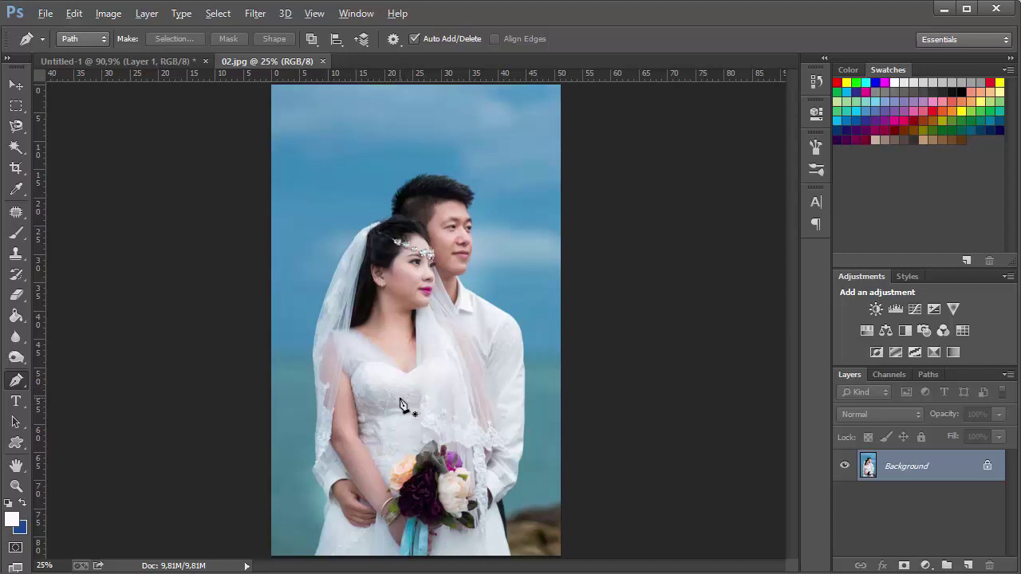
{"action": "scroll", "coordinate": [399, 418], "scroll_direction": "up", "scroll_amount": 1}
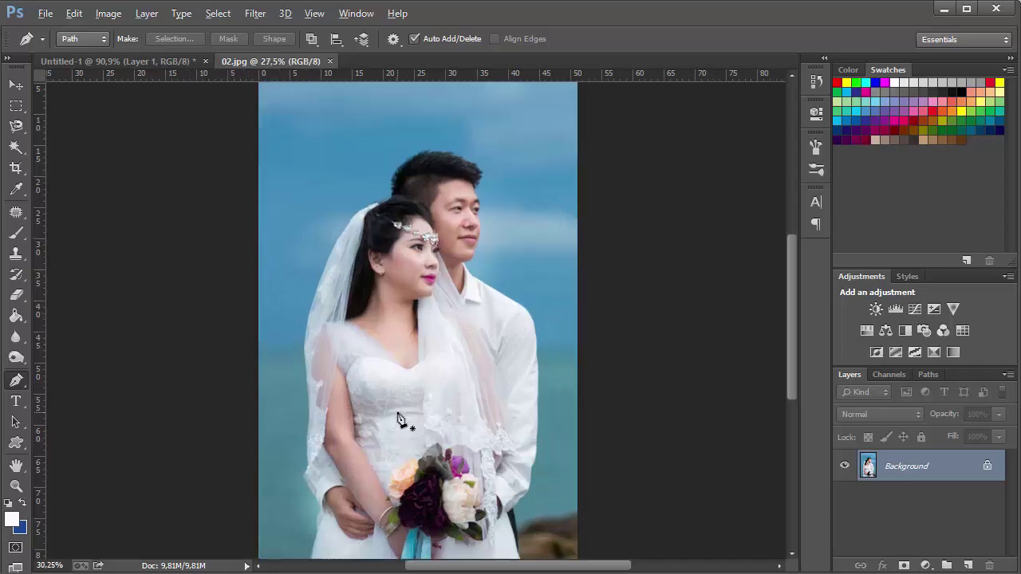
{"action": "scroll", "coordinate": [399, 419], "scroll_direction": "up", "scroll_amount": 1}
{"action": "scroll", "coordinate": [399, 419], "scroll_direction": "up", "scroll_amount": 1}
{"action": "scroll", "coordinate": [399, 418], "scroll_direction": "up", "scroll_amount": 1}
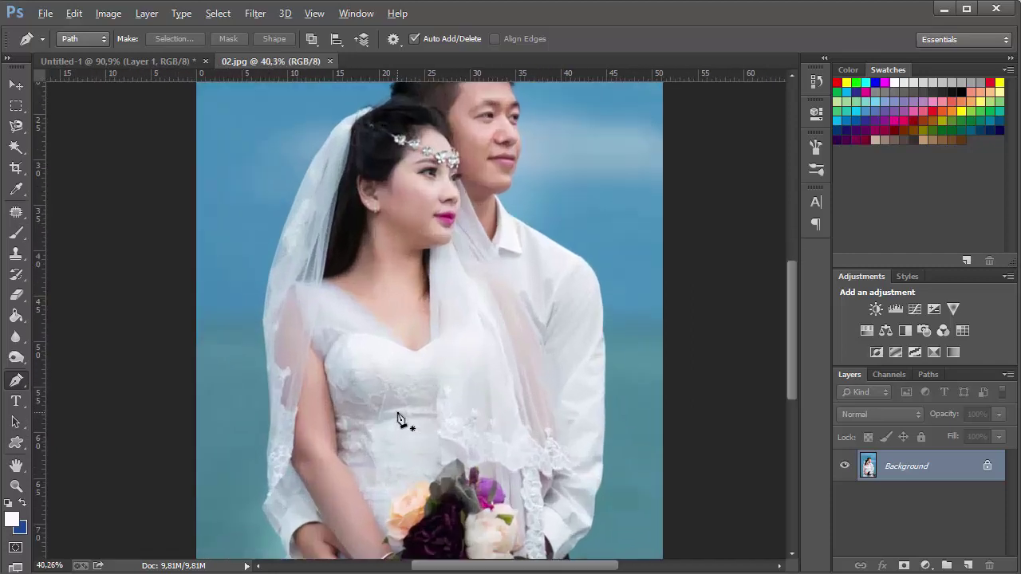
{"action": "scroll", "coordinate": [399, 418], "scroll_direction": "up", "scroll_amount": 1}
{"action": "scroll", "coordinate": [398, 419], "scroll_direction": "up", "scroll_amount": 2}
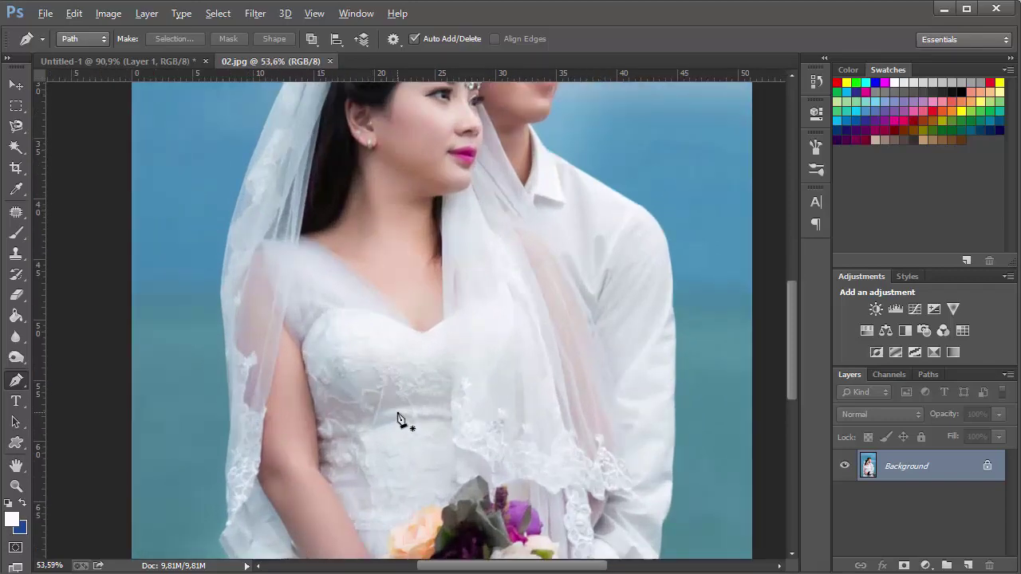
{"action": "scroll", "coordinate": [399, 419], "scroll_direction": "up", "scroll_amount": 1}
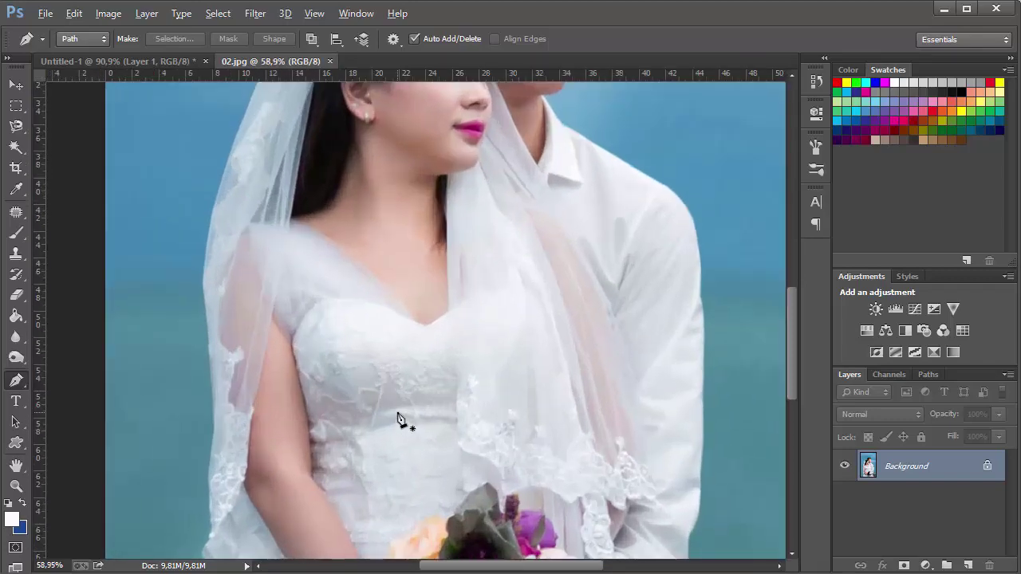
Zoom and scroll around 02.jpg to inspect the bouquet and dress
{"action": "scroll", "coordinate": [401, 420], "scroll_direction": "down", "scroll_amount": 1}
{"action": "scroll", "coordinate": [401, 421], "scroll_direction": "down", "scroll_amount": 1}
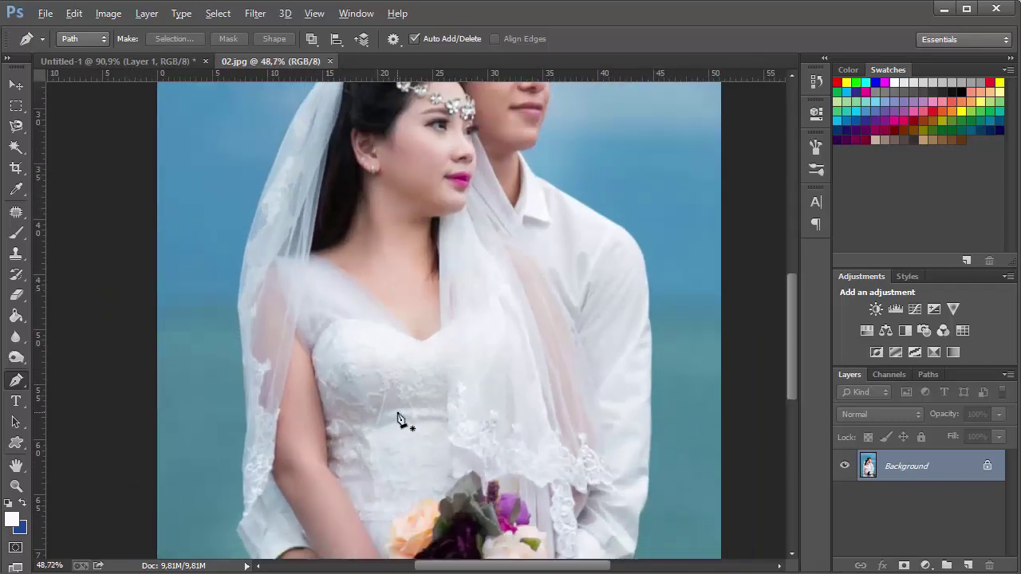
{"action": "scroll", "coordinate": [401, 421], "scroll_direction": "up", "scroll_amount": 2}
{"action": "scroll", "coordinate": [401, 420], "scroll_direction": "up", "scroll_amount": 2}
{"action": "scroll", "coordinate": [402, 421], "scroll_direction": "down", "scroll_amount": 1}
{"action": "scroll", "coordinate": [402, 421], "scroll_direction": "down", "scroll_amount": 1}
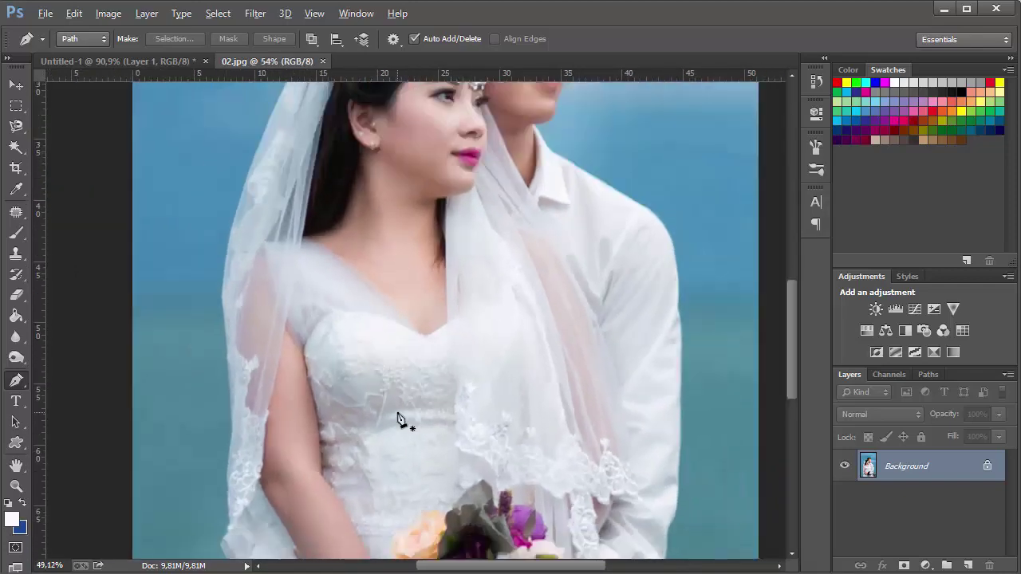
{"action": "scroll", "coordinate": [401, 420], "scroll_direction": "up", "scroll_amount": 2}
{"action": "scroll", "coordinate": [402, 420], "scroll_direction": "up", "scroll_amount": 3}
{"action": "scroll", "coordinate": [401, 420], "scroll_direction": "down", "scroll_amount": 1}
{"action": "scroll", "coordinate": [401, 420], "scroll_direction": "down", "scroll_amount": 1}
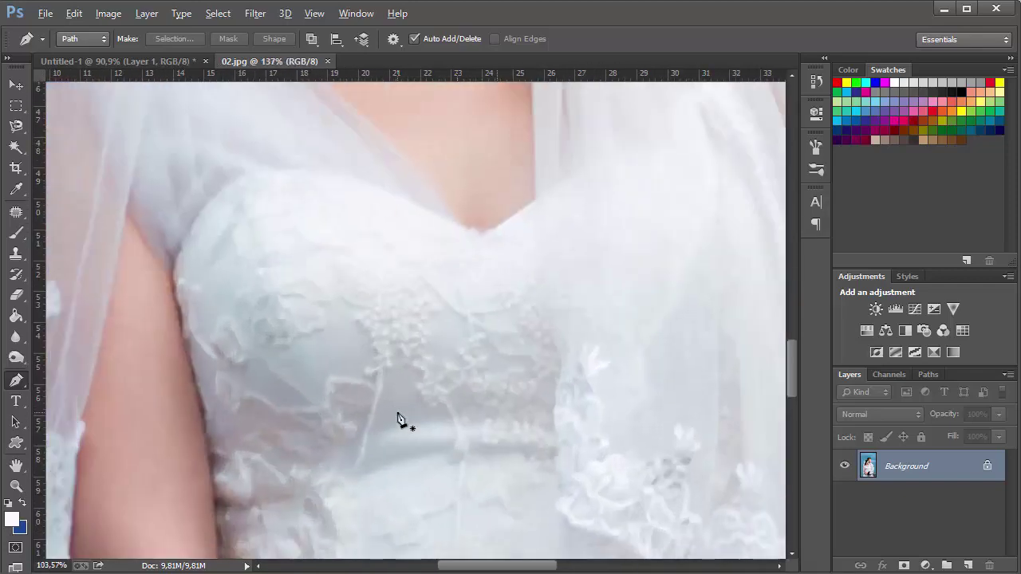
{"action": "scroll", "coordinate": [401, 420], "scroll_direction": "down", "scroll_amount": 1}
{"action": "scroll", "coordinate": [401, 421], "scroll_direction": "down", "scroll_amount": 2}
{"action": "scroll", "coordinate": [398, 418], "scroll_direction": "up", "scroll_amount": 1}
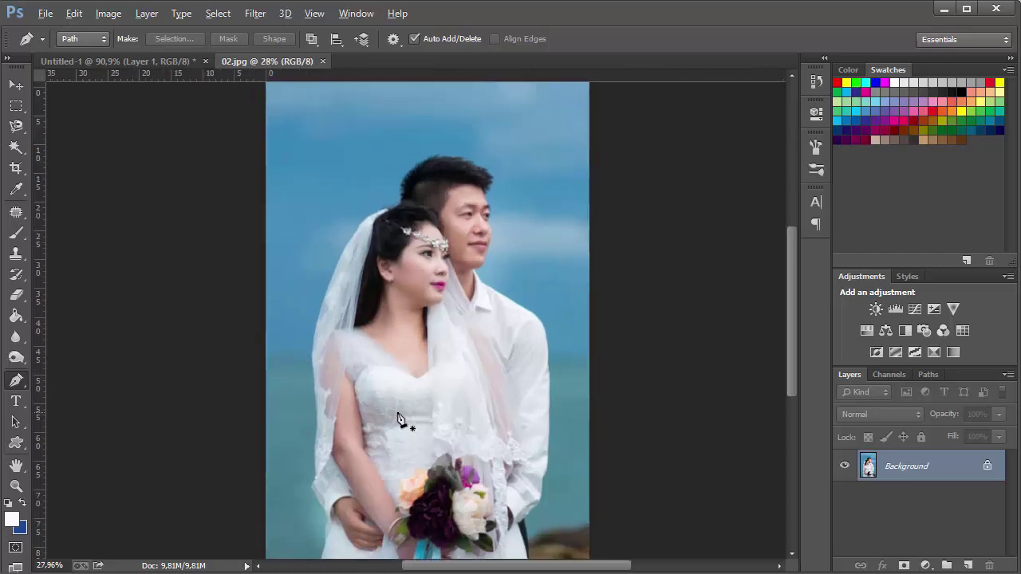
{"action": "scroll", "coordinate": [399, 418], "scroll_direction": "up", "scroll_amount": 1}
{"action": "scroll", "coordinate": [399, 419], "scroll_direction": "down", "scroll_amount": 1}
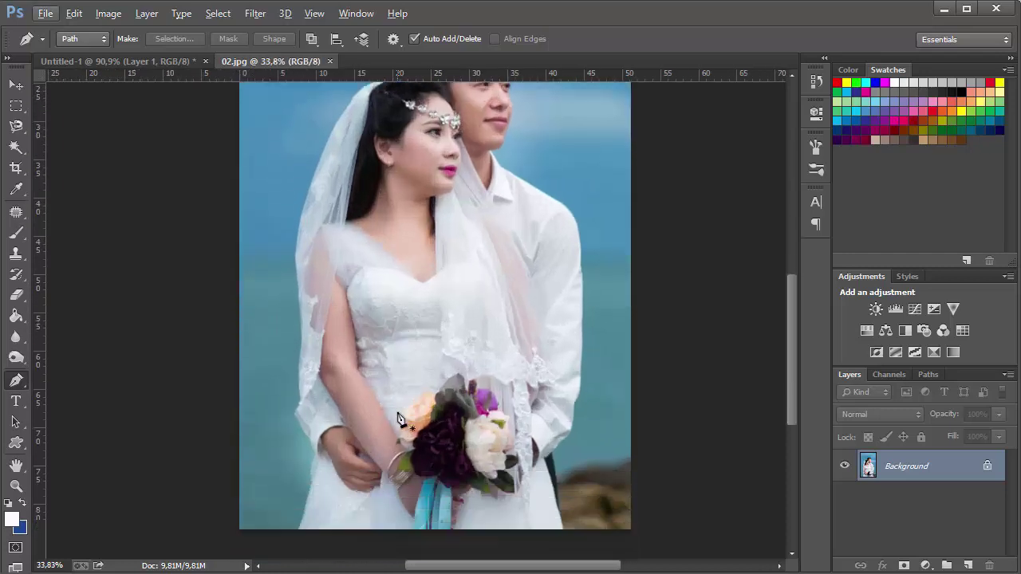
{"action": "scroll", "coordinate": [399, 419], "scroll_direction": "down", "scroll_amount": 1}
{"action": "scroll", "coordinate": [399, 419], "scroll_direction": "down", "scroll_amount": 1}
{"action": "scroll", "coordinate": [399, 419], "scroll_direction": "down", "scroll_amount": 1}
{"action": "scroll", "coordinate": [399, 419], "scroll_direction": "down", "scroll_amount": 1}
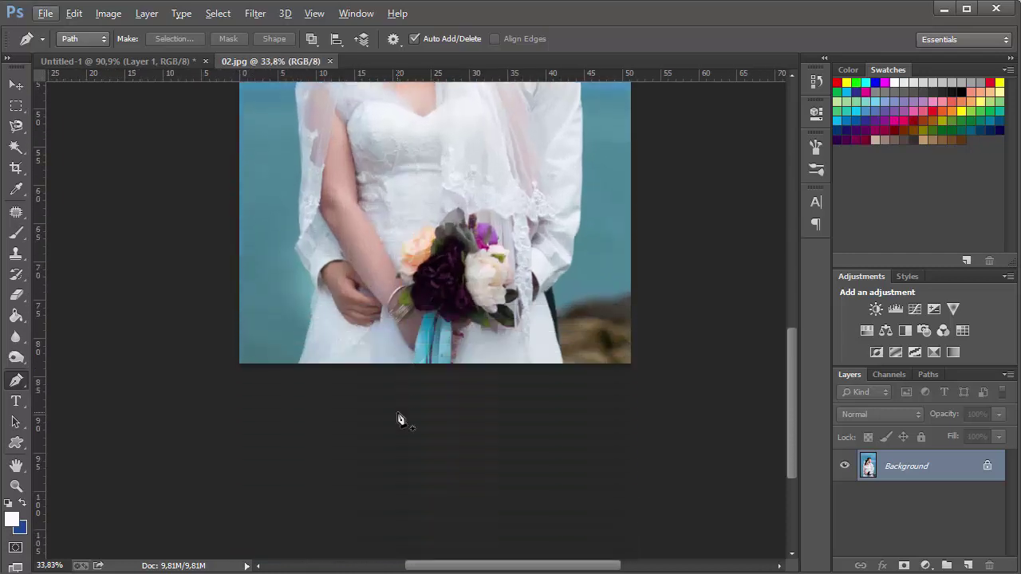
{"action": "scroll", "coordinate": [399, 419], "scroll_direction": "up", "scroll_amount": 2}
{"action": "scroll", "coordinate": [399, 419], "scroll_direction": "up", "scroll_amount": 3}
{"action": "scroll", "coordinate": [399, 419], "scroll_direction": "up", "scroll_amount": 2}
{"action": "scroll", "coordinate": [399, 419], "scroll_direction": "up", "scroll_amount": 1}
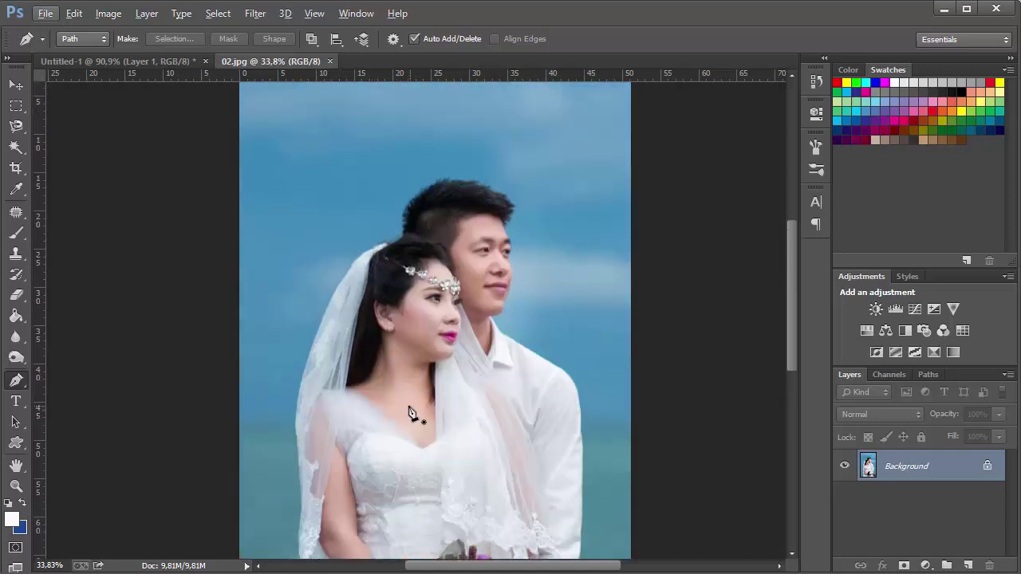
{"action": "scroll", "coordinate": [407, 412], "scroll_direction": "down", "scroll_amount": 1}
{"action": "scroll", "coordinate": [405, 413], "scroll_direction": "down", "scroll_amount": 1}
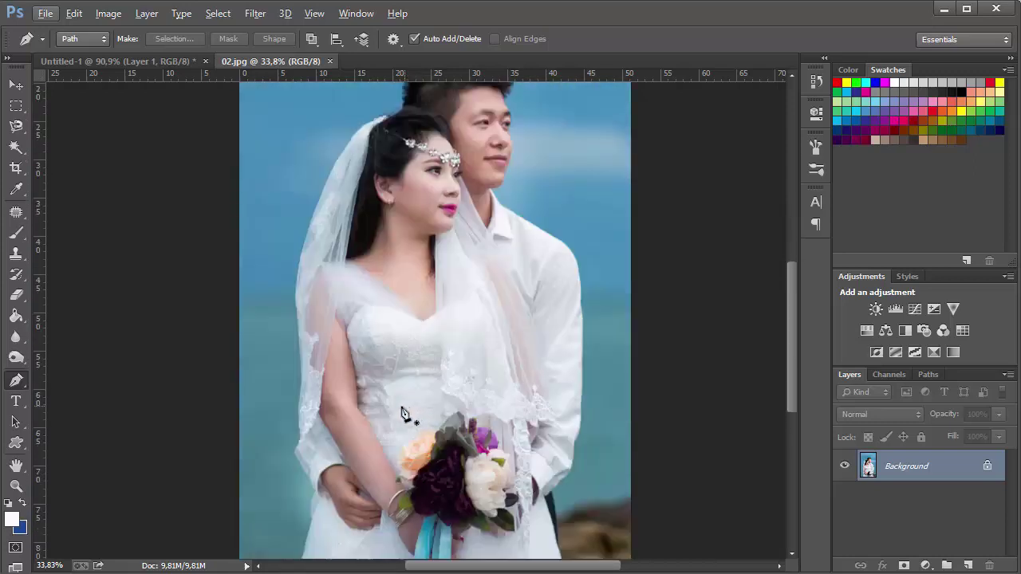
{"action": "scroll", "coordinate": [403, 414], "scroll_direction": "down", "scroll_amount": 3}
{"action": "scroll", "coordinate": [401, 414], "scroll_direction": "up", "scroll_amount": 1, "text": "alt"}
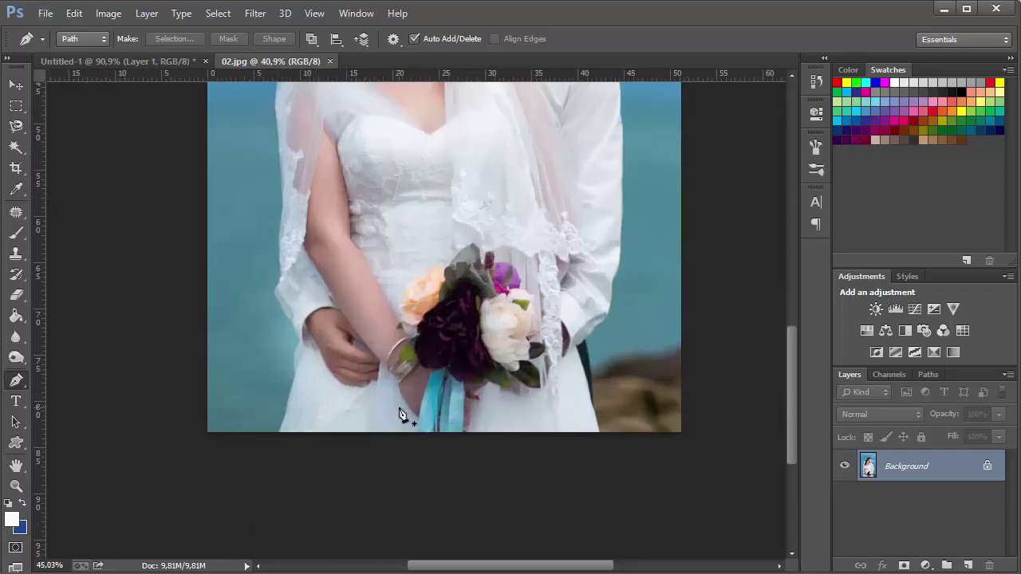
{"action": "scroll", "coordinate": [401, 414], "scroll_direction": "up", "scroll_amount": 1, "text": "alt"}
{"action": "scroll", "coordinate": [401, 414], "scroll_direction": "up", "scroll_amount": 1, "text": "alt"}
{"action": "scroll", "coordinate": [401, 414], "scroll_direction": "up", "scroll_amount": 1, "text": "alt"}
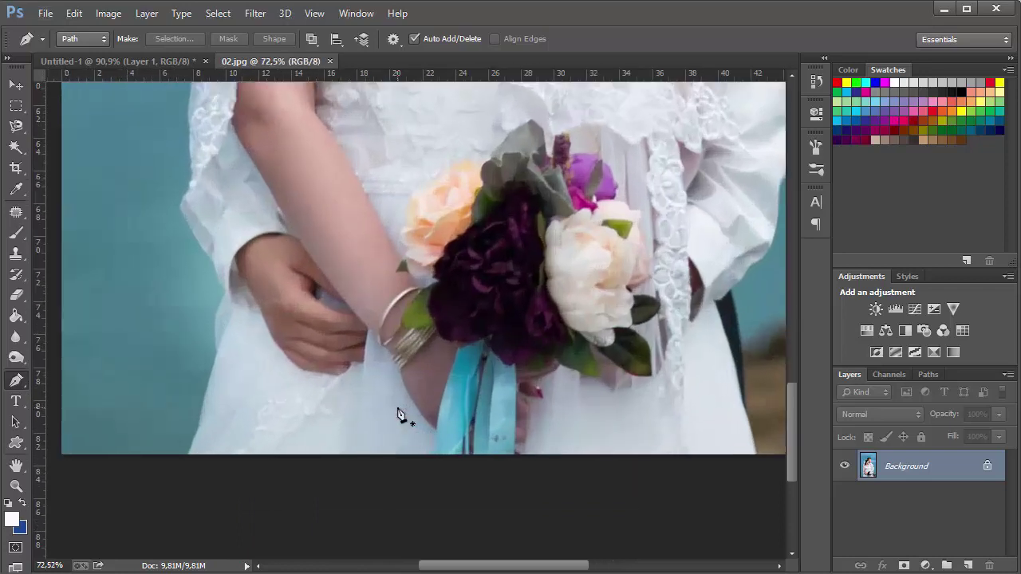
{"action": "scroll", "coordinate": [401, 414], "scroll_direction": "down", "scroll_amount": 1}
{"action": "scroll", "coordinate": [401, 414], "scroll_direction": "up", "scroll_amount": 2}
{"action": "scroll", "coordinate": [401, 414], "scroll_direction": "up", "scroll_amount": 1}
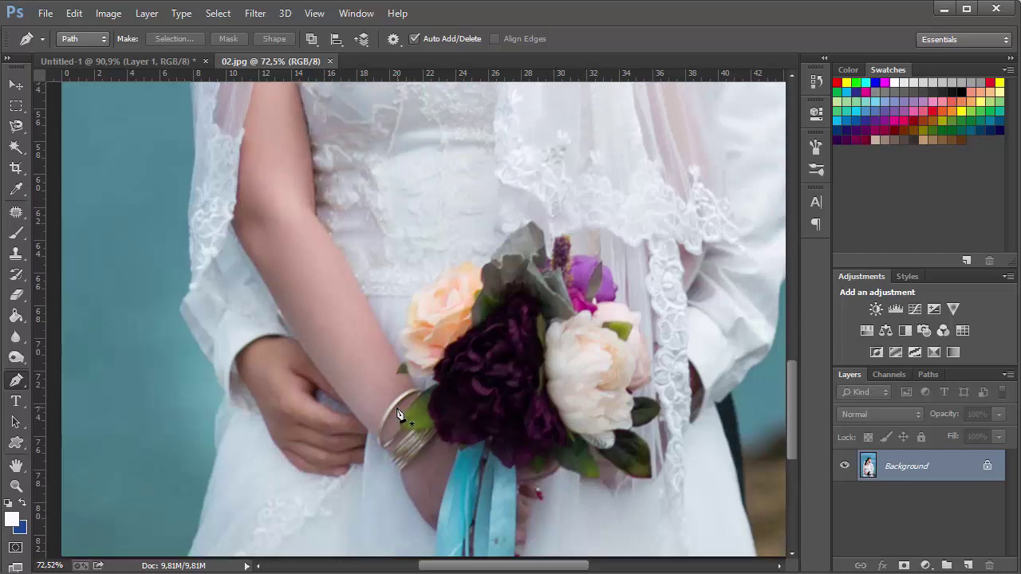
Start the path at the dress bottom and add curved anchors up to the sleeve
{"action": "left_click", "coordinate": [188, 556]}
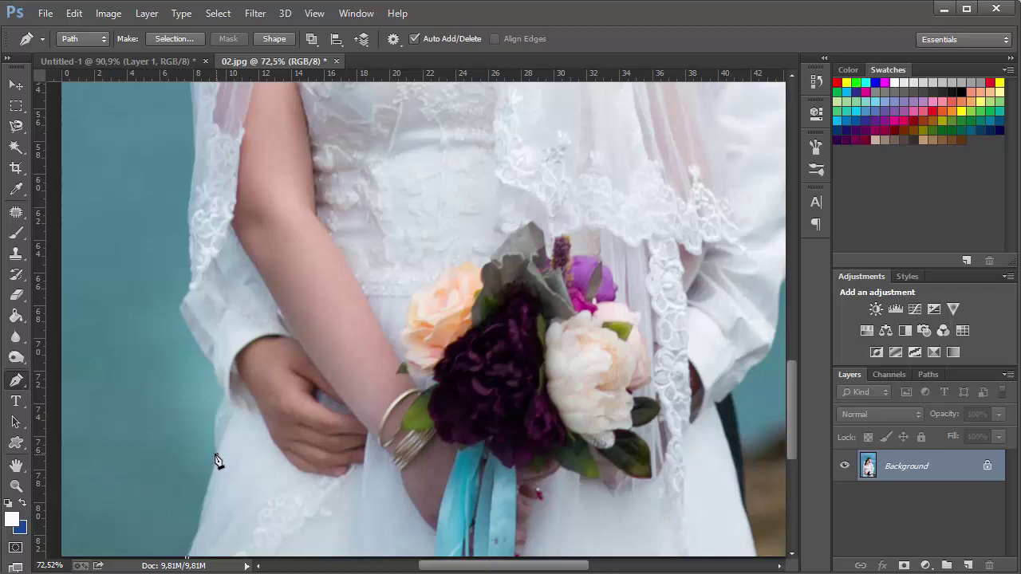
{"action": "mouse_move", "coordinate": [216, 455]}
{"action": "left_mouse_down"}
{"action": "mouse_move", "coordinate": [211, 412]}
{"action": "mouse_move", "coordinate": [222, 407]}
{"action": "left_mouse_up"}
{"action": "left_click_drag", "start_coordinate": [222, 406], "coordinate": [222, 408]}
{"action": "left_click", "coordinate": [223, 395]}
{"action": "mouse_move", "coordinate": [217, 363]}
{"action": "left_mouse_down"}
{"action": "mouse_move", "coordinate": [209, 353]}
{"action": "mouse_move", "coordinate": [206, 361]}
{"action": "left_mouse_up"}
Continue the path with curved anchors up the left edge of the veil
{"action": "scroll", "coordinate": [195, 300], "scroll_direction": "up", "scroll_amount": 3}
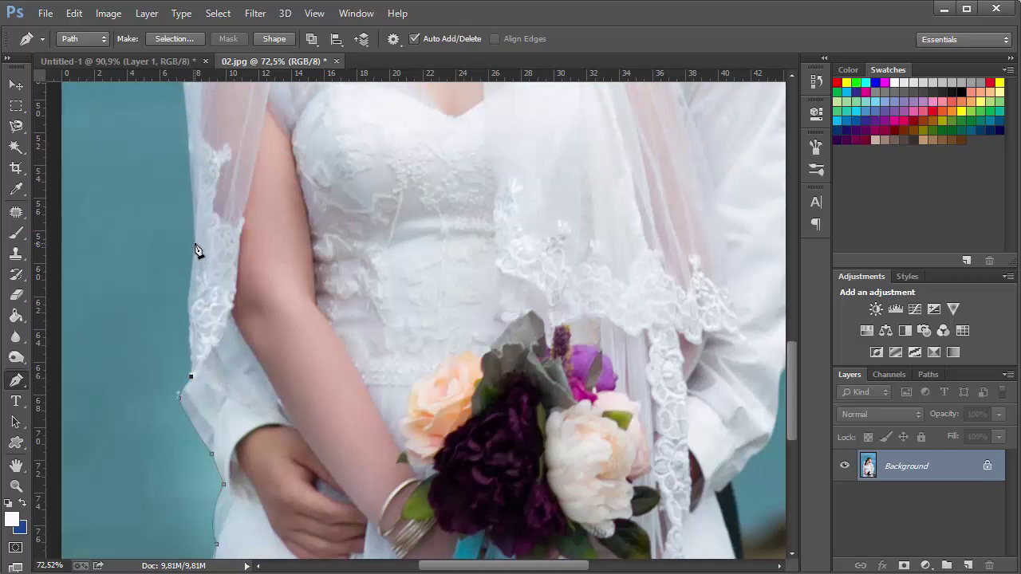
{"action": "left_click", "coordinate": [195, 244]}
{"action": "left_click_drag", "start_coordinate": [196, 248], "coordinate": [205, 215]}
{"action": "left_click_drag", "start_coordinate": [205, 215], "coordinate": [208, 201]}
{"action": "mouse_move", "coordinate": [206, 198]}
{"action": "left_mouse_down"}
{"action": "mouse_move", "coordinate": [220, 164]}
{"action": "mouse_move", "coordinate": [186, 207]}
{"action": "mouse_move", "coordinate": [191, 234]}
{"action": "left_mouse_up"}
{"action": "scroll", "coordinate": [223, 231], "scroll_direction": "up", "scroll_amount": 2}
{"action": "scroll", "coordinate": [256, 242], "scroll_direction": "up", "scroll_amount": 2}
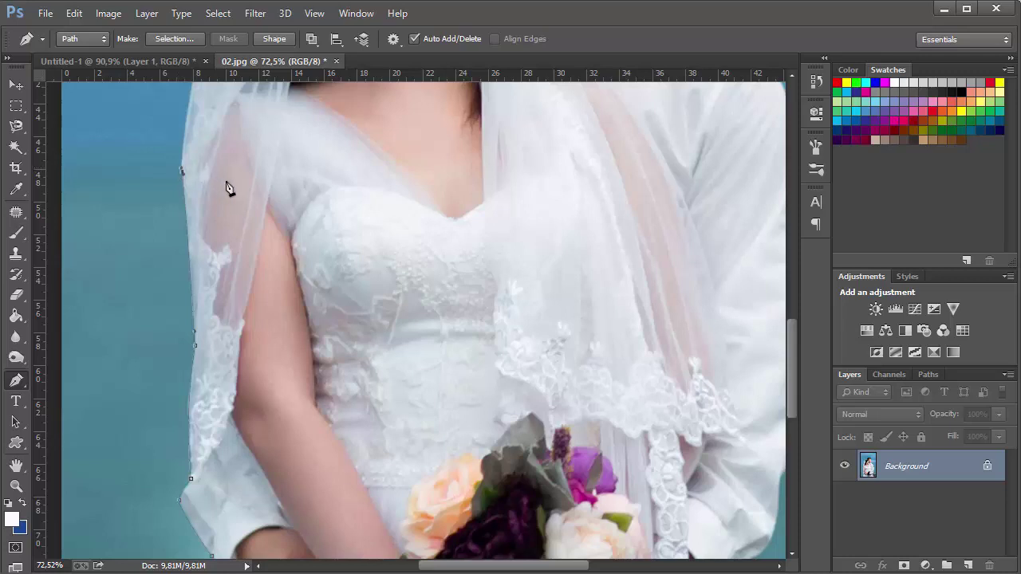
Curve the path up the veil's outer edge and remove the new anchor's upper handle
{"action": "scroll", "coordinate": [229, 186], "scroll_direction": "up", "scroll_amount": 3}
{"action": "scroll", "coordinate": [237, 210], "scroll_direction": "up", "scroll_amount": 3}
{"action": "scroll", "coordinate": [232, 217], "scroll_direction": "up", "scroll_amount": 2}
{"action": "scroll", "coordinate": [234, 216], "scroll_direction": "up", "scroll_amount": 1}
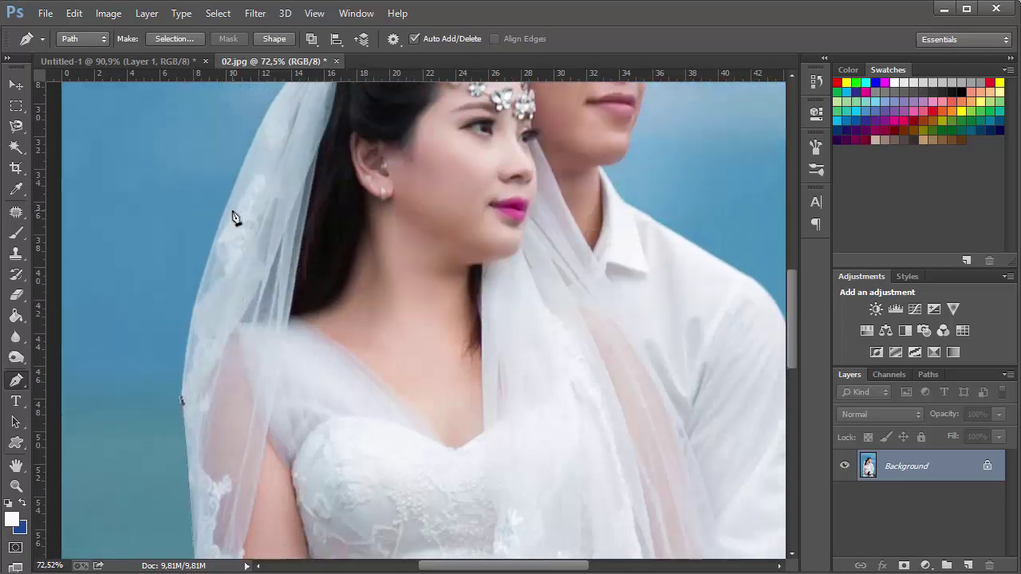
{"action": "scroll", "coordinate": [234, 219], "scroll_direction": "up", "scroll_amount": 1}
{"action": "scroll", "coordinate": [299, 128], "scroll_direction": "up", "scroll_amount": 1}
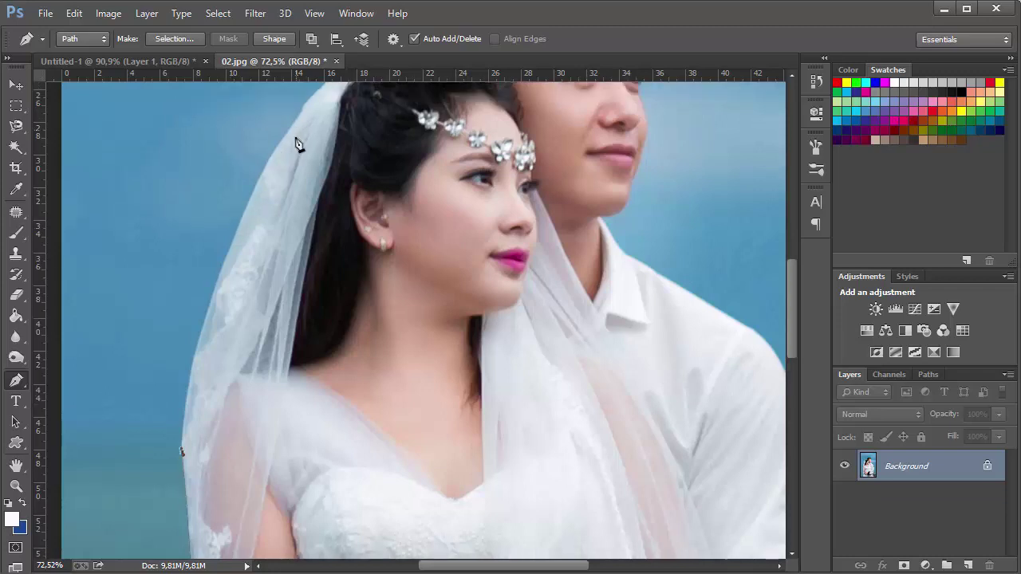
{"action": "scroll", "coordinate": [293, 150], "scroll_direction": "up", "scroll_amount": 1}
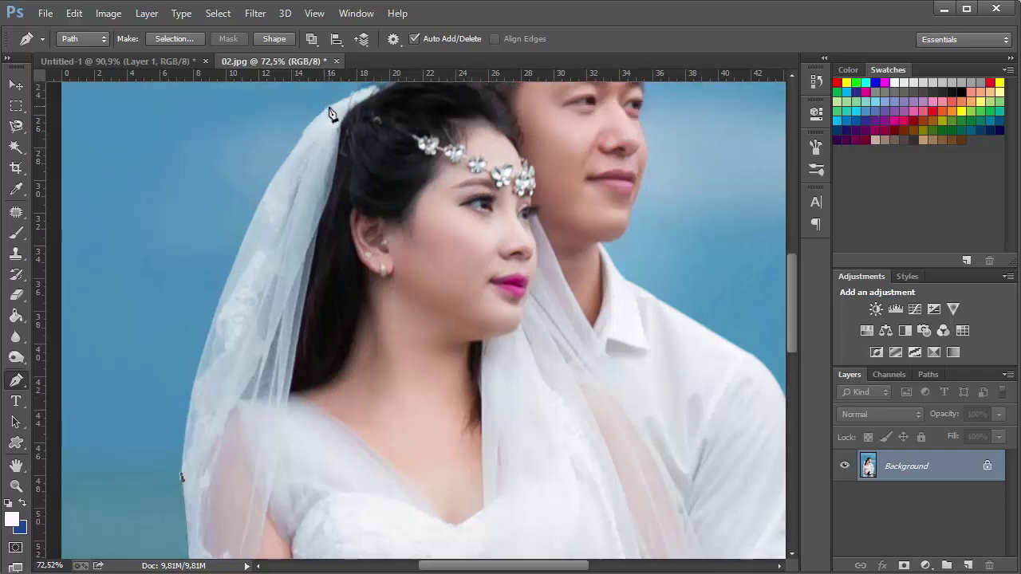
{"action": "mouse_move", "coordinate": [329, 106]}
{"action": "left_mouse_down"}
{"action": "mouse_move", "coordinate": [429, 106]}
{"action": "mouse_move", "coordinate": [432, 115]}
{"action": "mouse_move", "coordinate": [450, 92]}
{"action": "left_mouse_up"}
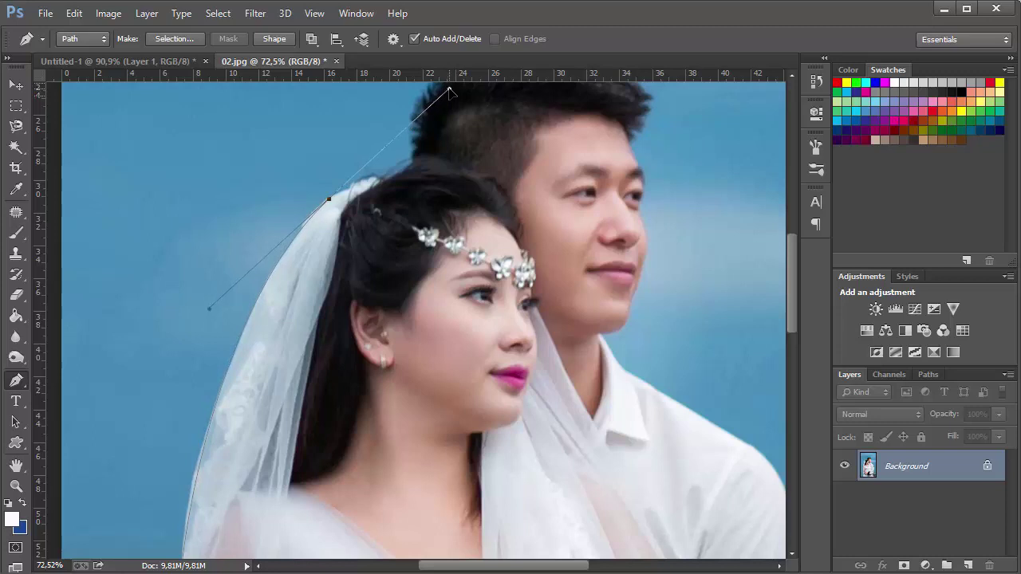
{"action": "left_click", "coordinate": [330, 197], "text": "alt"}
{"action": "scroll", "coordinate": [305, 347], "scroll_direction": "down", "scroll_amount": 3}
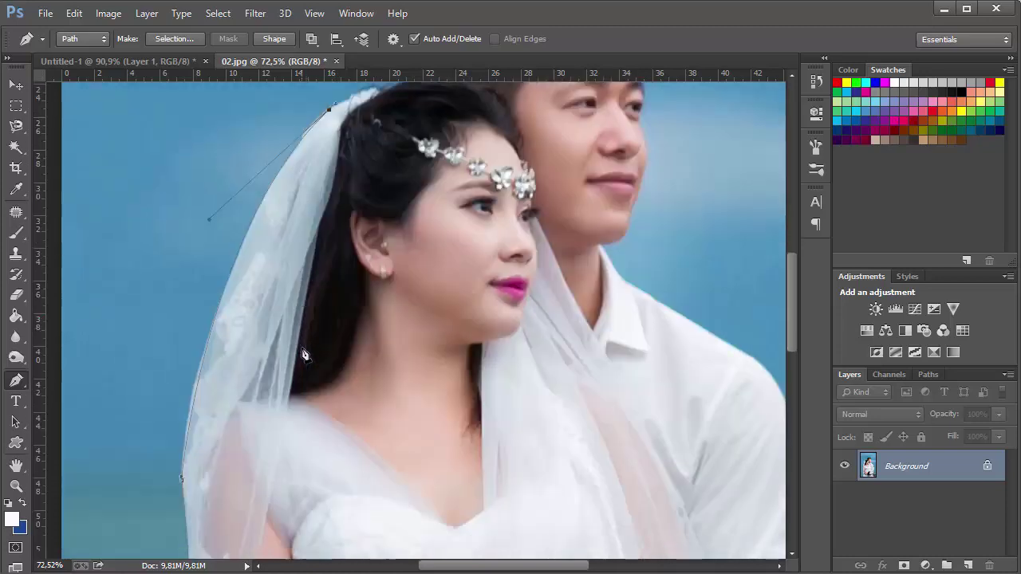
{"action": "scroll", "coordinate": [303, 355], "scroll_direction": "down", "scroll_amount": 2}
{"action": "scroll", "coordinate": [269, 314], "scroll_direction": "up", "scroll_amount": 2}
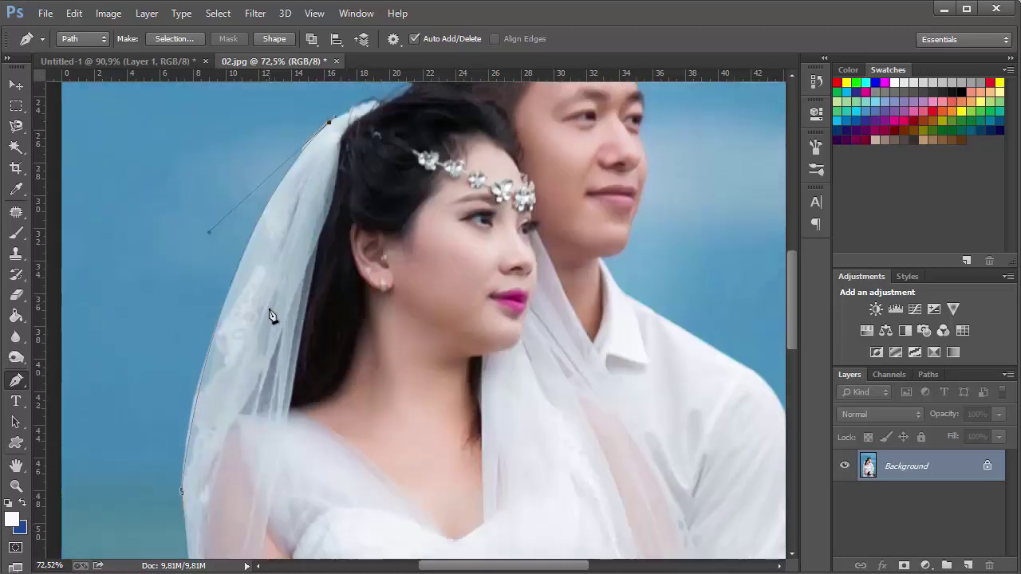
{"action": "scroll", "coordinate": [272, 321], "scroll_direction": "up", "scroll_amount": 3}
{"action": "scroll", "coordinate": [269, 323], "scroll_direction": "up", "scroll_amount": 5}
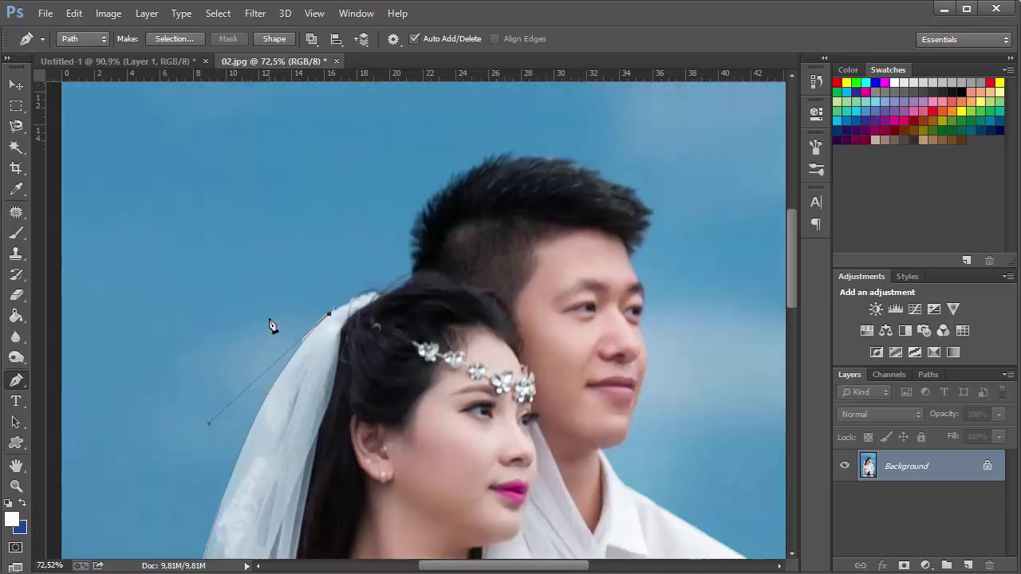
Curve the path over the veil top to where it meets the groom's hair
{"action": "left_click", "coordinate": [383, 303]}
{"action": "mouse_move", "coordinate": [384, 302]}
{"action": "left_mouse_down"}
{"action": "mouse_move", "coordinate": [398, 305]}
{"action": "mouse_move", "coordinate": [360, 326]}
{"action": "mouse_move", "coordinate": [389, 311]}
{"action": "left_mouse_up"}
{"action": "left_click_drag", "start_coordinate": [389, 311], "coordinate": [391, 297]}
{"action": "left_click_drag", "start_coordinate": [404, 288], "coordinate": [408, 277]}
{"action": "left_click_drag", "start_coordinate": [438, 206], "coordinate": [450, 191]}
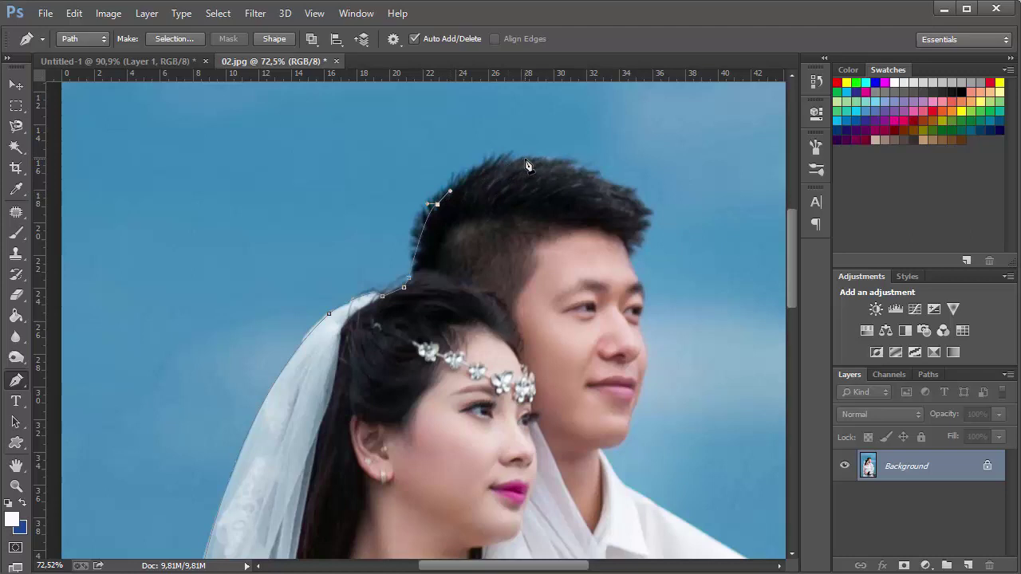
Arc the path over the groom's hair, break the handle, and follow the hairline down
{"action": "mouse_move", "coordinate": [525, 160]}
{"action": "left_mouse_down"}
{"action": "mouse_move", "coordinate": [578, 163]}
{"action": "mouse_move", "coordinate": [543, 164]}
{"action": "left_mouse_up"}
{"action": "left_click_drag", "start_coordinate": [648, 214], "coordinate": [679, 258]}
{"action": "left_click", "coordinate": [648, 214], "text": "alt"}
{"action": "left_click", "coordinate": [643, 221]}
{"action": "left_click", "coordinate": [639, 232]}
{"action": "left_click", "coordinate": [641, 248]}
Extend the path down the groom's forehead to his cheek
{"action": "scroll", "coordinate": [679, 313], "scroll_direction": "down", "scroll_amount": 1}
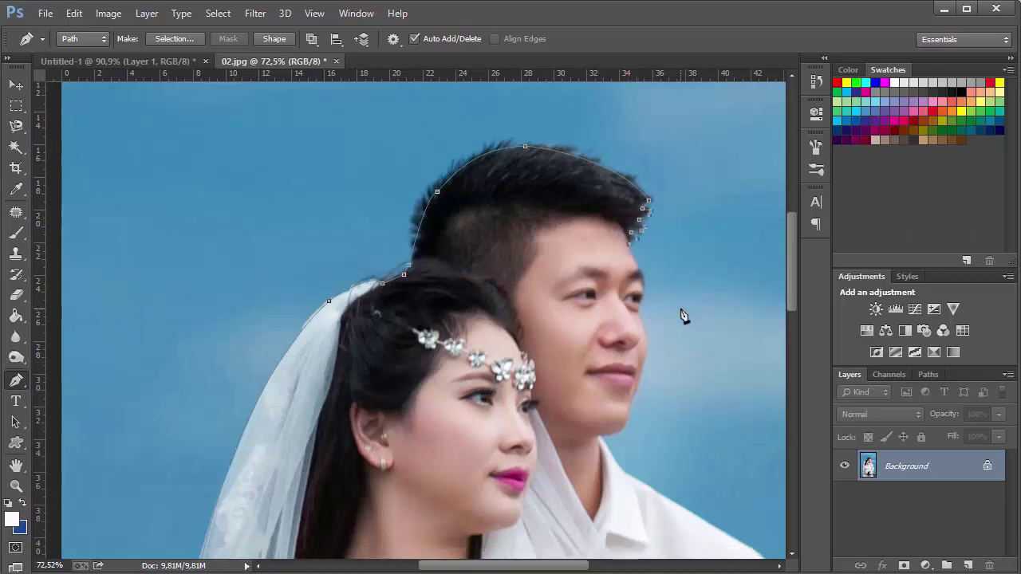
{"action": "left_click", "coordinate": [643, 272]}
{"action": "left_click", "coordinate": [635, 320]}
{"action": "scroll", "coordinate": [673, 360], "scroll_direction": "down", "scroll_amount": 2}
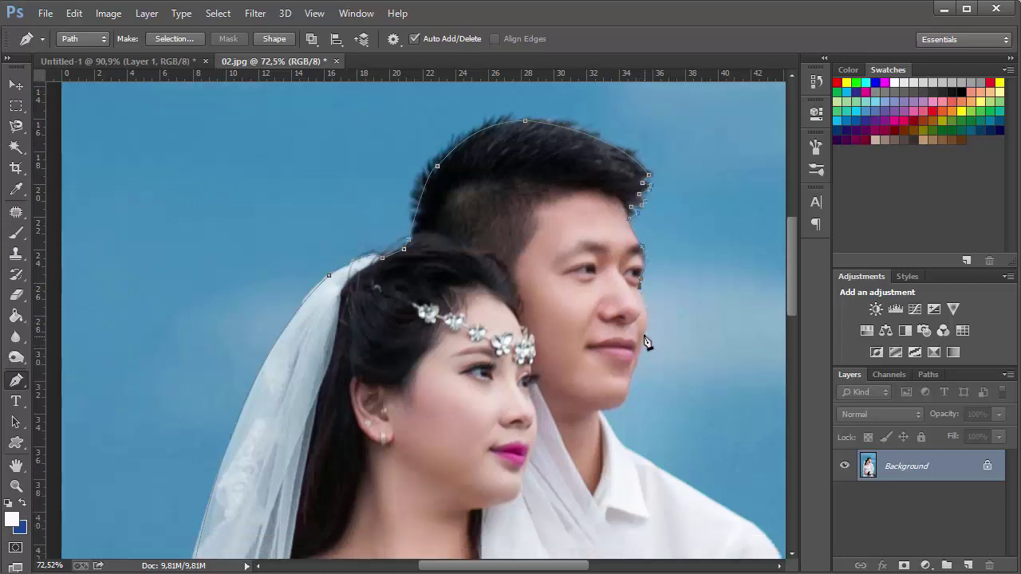
Trace the groom's face, chin and underside of the chin down to his collar
{"action": "mouse_move", "coordinate": [644, 334]}
{"action": "left_mouse_down"}
{"action": "mouse_move", "coordinate": [627, 363]}
{"action": "mouse_move", "coordinate": [636, 355]}
{"action": "left_mouse_up"}
{"action": "left_click", "coordinate": [631, 377]}
{"action": "left_click_drag", "start_coordinate": [618, 408], "coordinate": [602, 413]}
{"action": "left_click", "coordinate": [619, 442]}
{"action": "scroll", "coordinate": [670, 455], "scroll_direction": "down", "scroll_amount": 3}
{"action": "scroll", "coordinate": [696, 461], "scroll_direction": "down", "scroll_amount": 3}
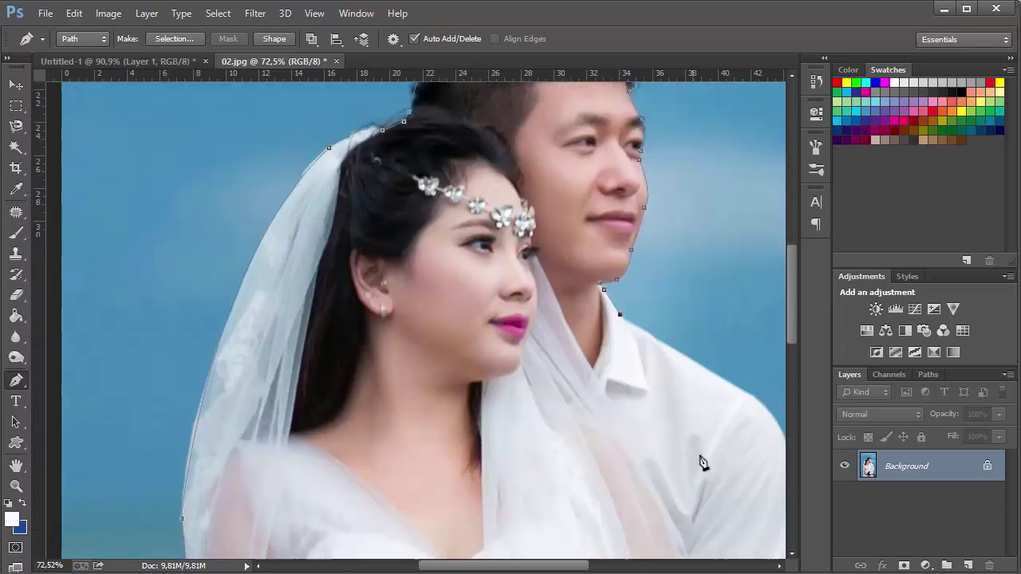
{"action": "scroll", "coordinate": [698, 460], "scroll_direction": "down", "scroll_amount": 2}
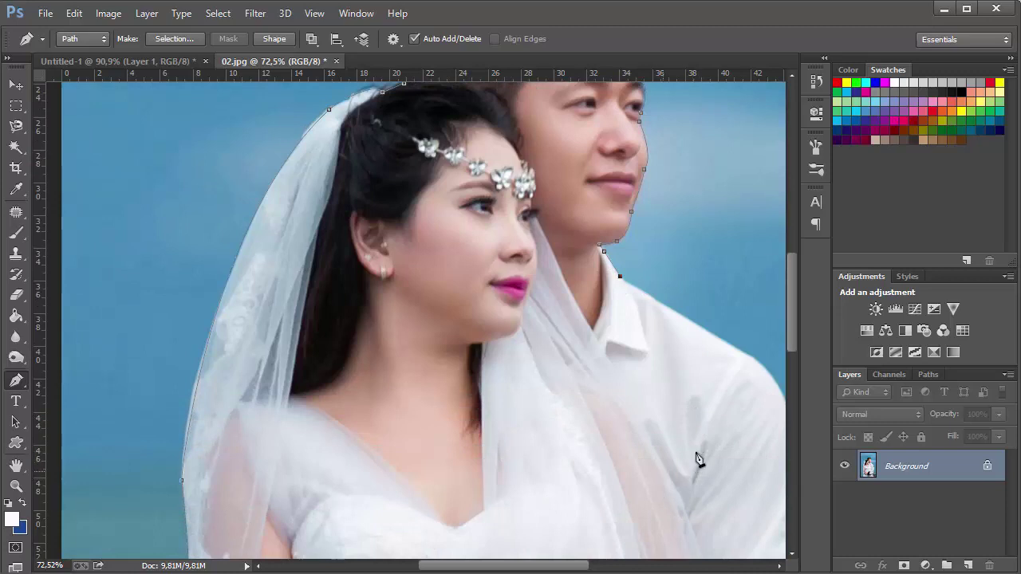
Curve the path around the groom's shoulder edge
{"action": "left_click", "coordinate": [748, 354]}
{"action": "scroll", "coordinate": [771, 383], "scroll_direction": "down", "scroll_amount": 2}
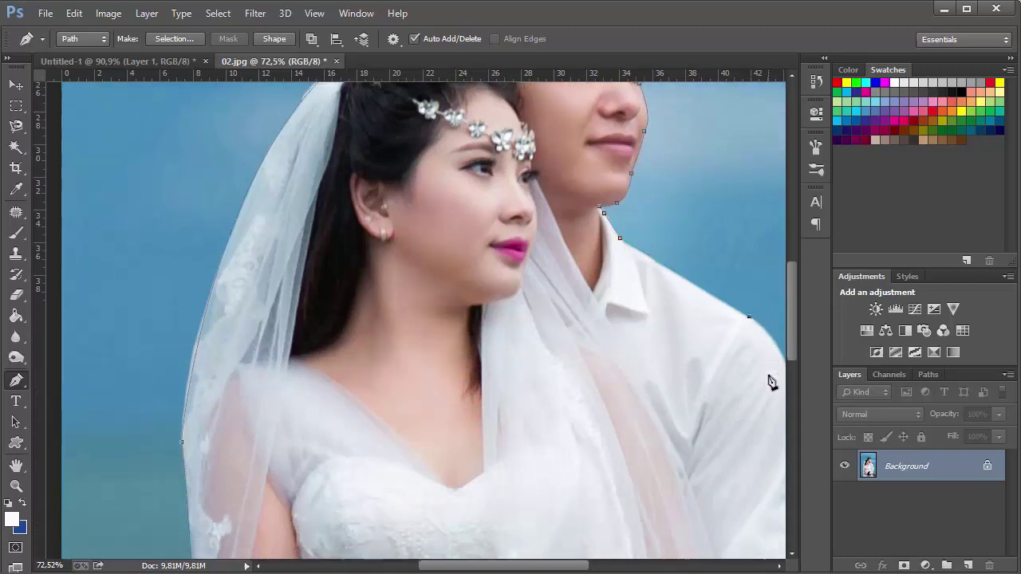
{"action": "scroll", "coordinate": [740, 405], "scroll_direction": "down", "scroll_amount": 2}
{"action": "scroll", "coordinate": [588, 567], "scroll_direction": "right", "scroll_amount": 1}
{"action": "scroll", "coordinate": [588, 567], "scroll_direction": "right", "scroll_amount": 5}
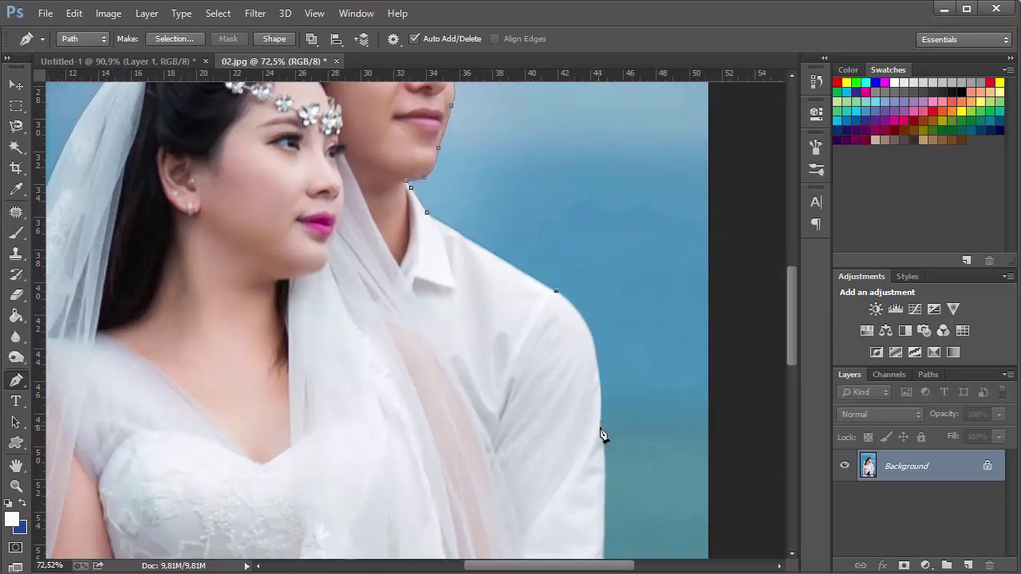
{"action": "mouse_move", "coordinate": [599, 428]}
{"action": "left_mouse_down"}
{"action": "mouse_move", "coordinate": [599, 560]}
{"action": "mouse_move", "coordinate": [599, 460]}
{"action": "left_mouse_up"}
{"action": "scroll", "coordinate": [618, 454], "scroll_direction": "down", "scroll_amount": 1}
{"action": "scroll", "coordinate": [614, 446], "scroll_direction": "down", "scroll_amount": 1}
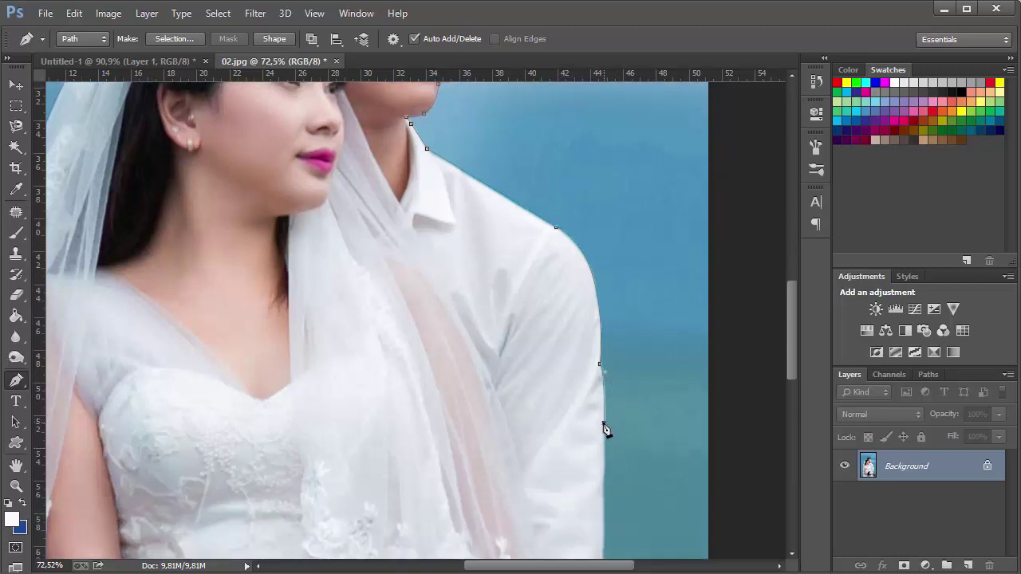
Trace curved anchors down the groom's sleeve and arm edge
{"action": "left_click_drag", "start_coordinate": [603, 424], "coordinate": [607, 446]}
{"action": "scroll", "coordinate": [611, 458], "scroll_direction": "down", "scroll_amount": 1}
{"action": "scroll", "coordinate": [617, 478], "scroll_direction": "down", "scroll_amount": 1}
{"action": "scroll", "coordinate": [617, 499], "scroll_direction": "down", "scroll_amount": 1}
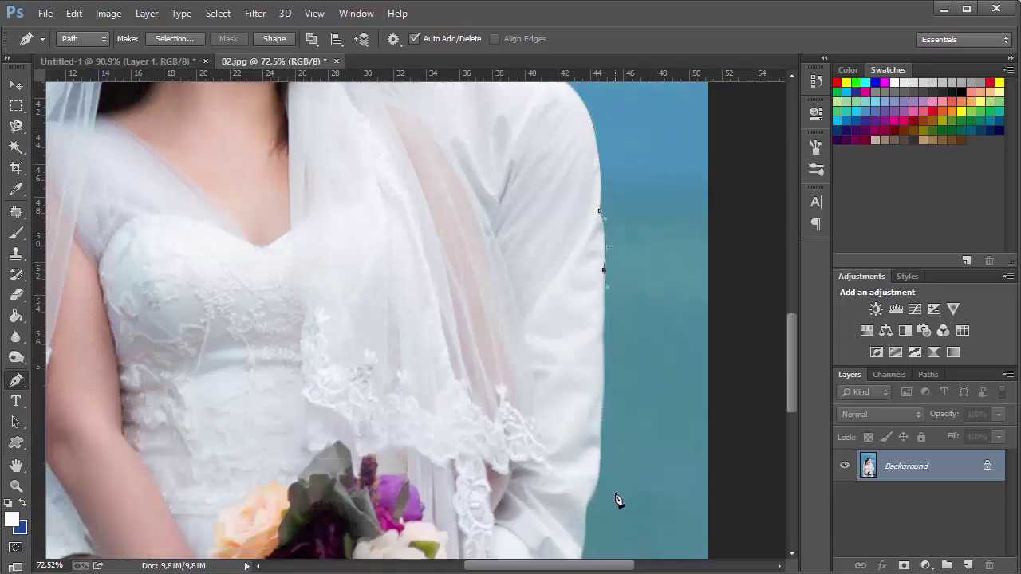
{"action": "scroll", "coordinate": [617, 501], "scroll_direction": "down", "scroll_amount": 1}
{"action": "left_click_drag", "start_coordinate": [594, 487], "coordinate": [580, 505]}
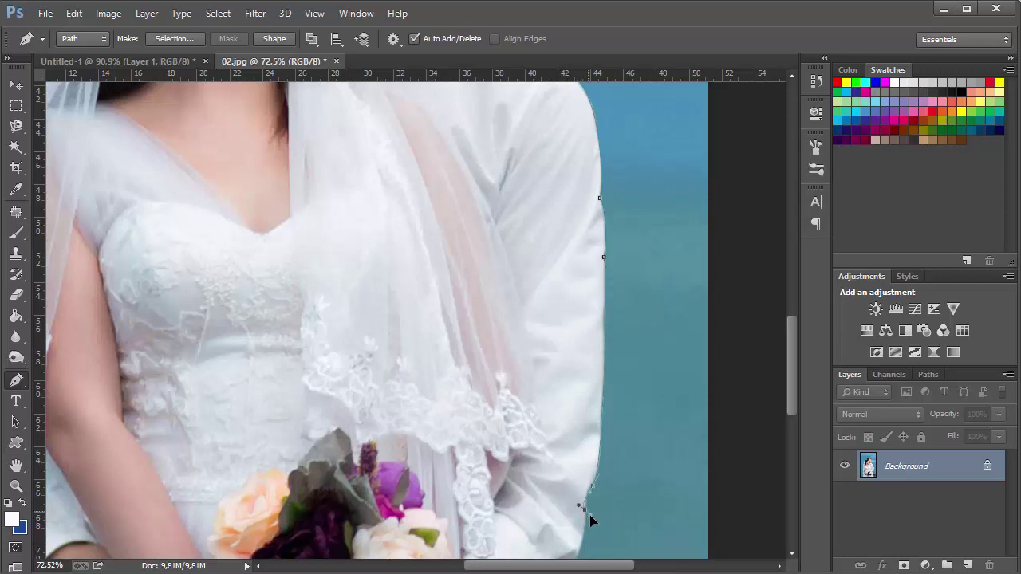
{"action": "left_click_drag", "start_coordinate": [585, 511], "coordinate": [582, 545]}
{"action": "scroll", "coordinate": [590, 522], "scroll_direction": "down", "scroll_amount": 2}
{"action": "scroll", "coordinate": [596, 519], "scroll_direction": "down", "scroll_amount": 3}
{"action": "scroll", "coordinate": [596, 519], "scroll_direction": "down", "scroll_amount": 1}
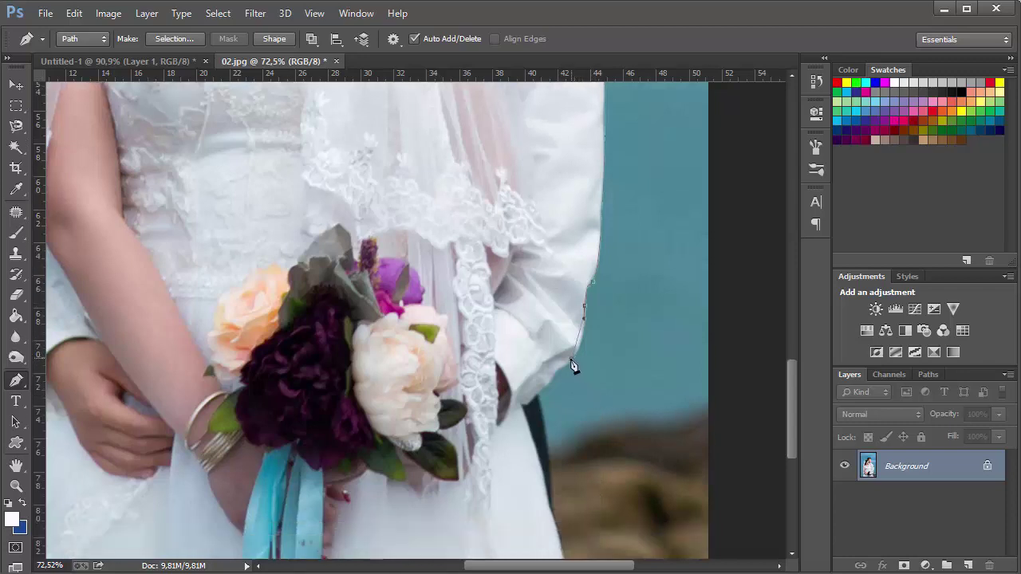
Curve around the sleeve cuff to the dress, making a sharp corner there
{"action": "left_click_drag", "start_coordinate": [572, 364], "coordinate": [556, 381]}
{"action": "scroll", "coordinate": [579, 461], "scroll_direction": "down", "scroll_amount": 5}
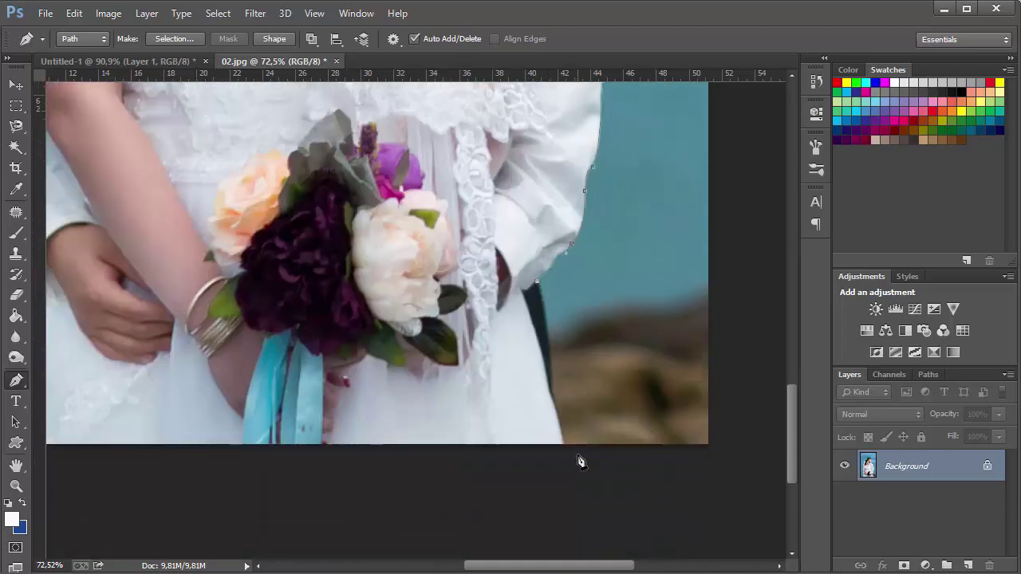
{"action": "left_click_drag", "start_coordinate": [555, 380], "coordinate": [556, 418]}
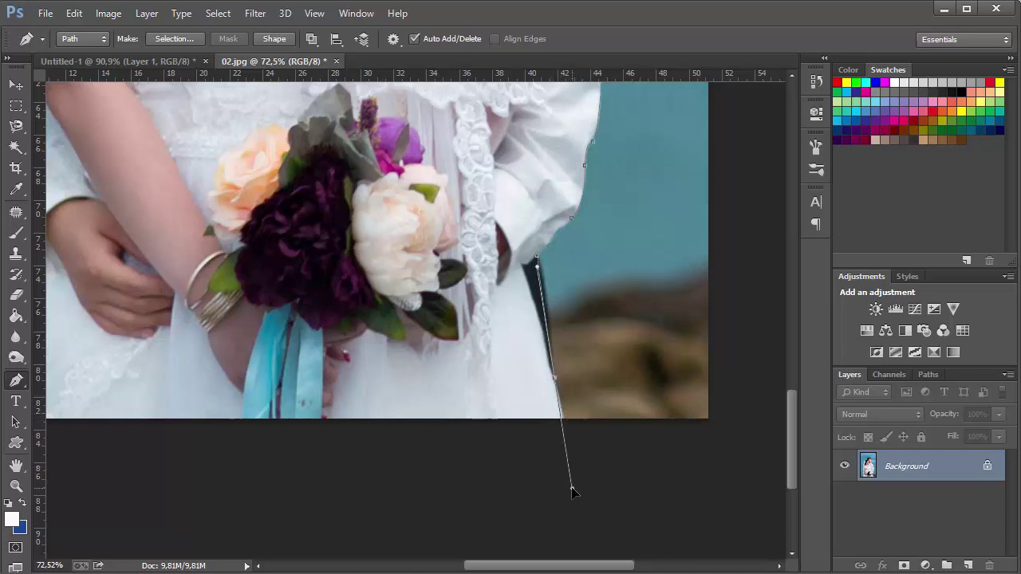
{"action": "left_click", "coordinate": [555, 382]}
Run the path along the bottom edge, close it at the start point, and fit the photo on screen
{"action": "left_click", "coordinate": [565, 418]}
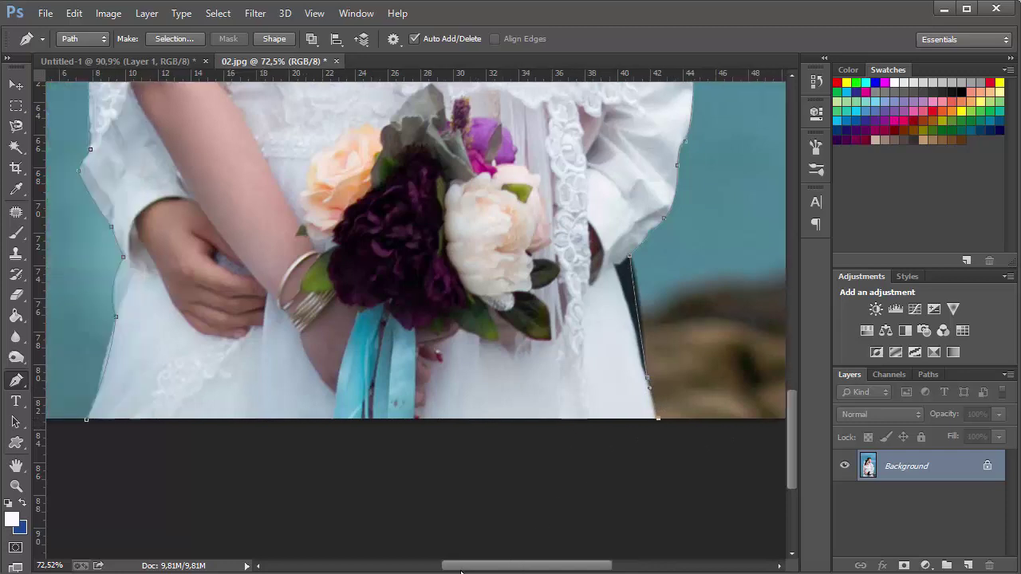
{"action": "left_click_drag", "start_coordinate": [514, 566], "coordinate": [447, 566]}
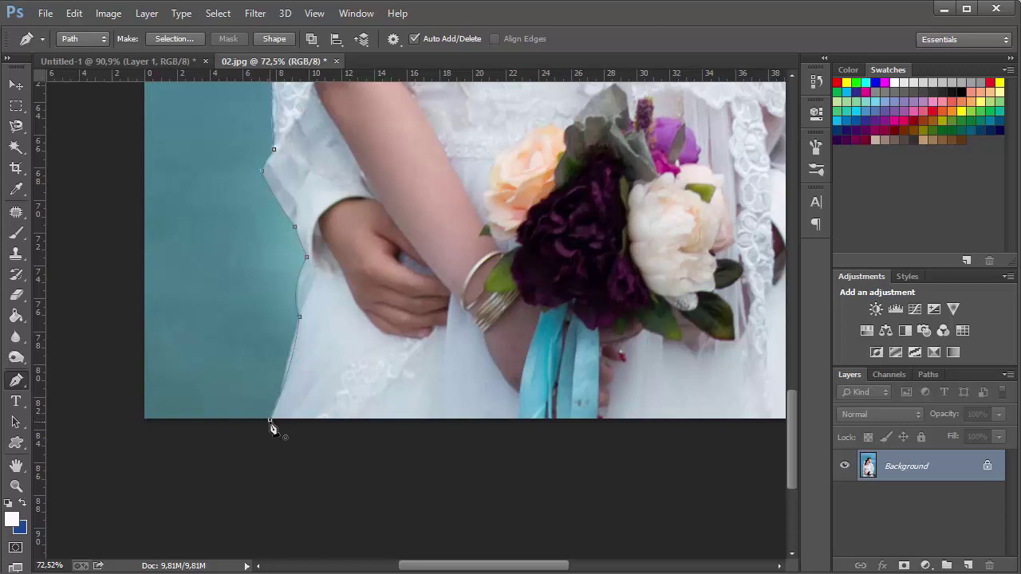
{"action": "left_click", "coordinate": [271, 422]}
{"action": "left_click", "coordinate": [271, 422]}
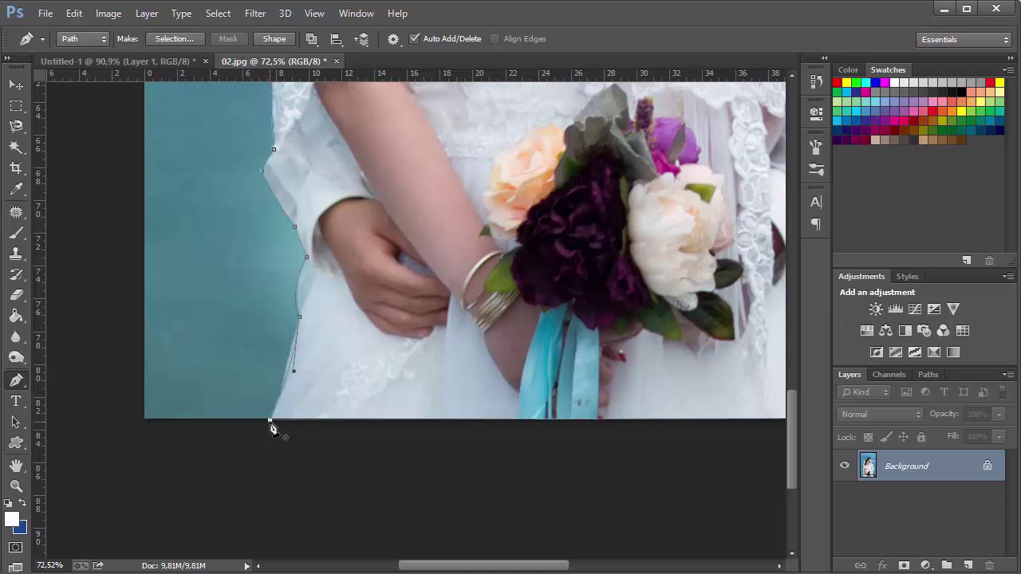
{"action": "double_click", "coordinate": [16, 465]}
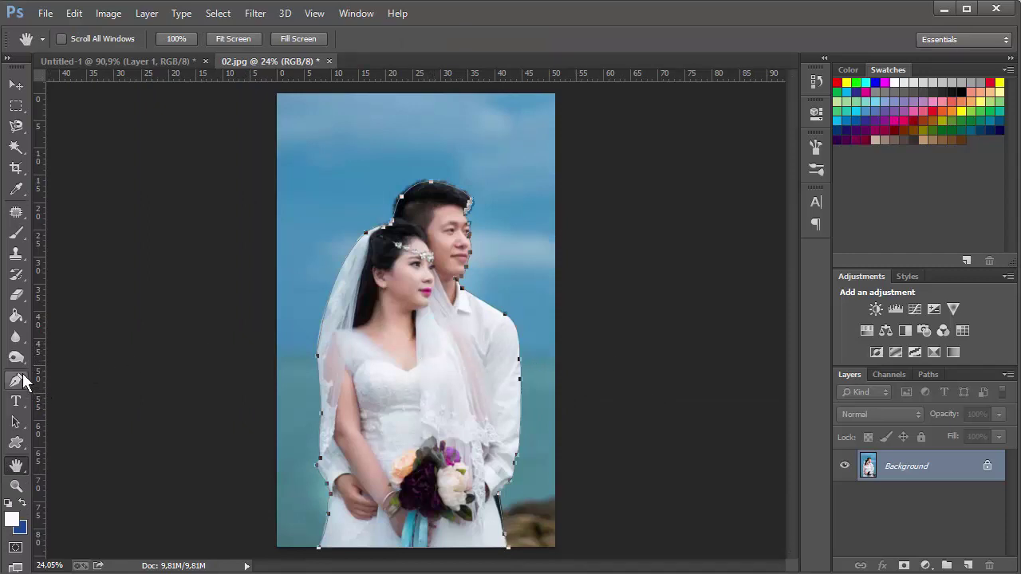
Reselect the standard Pen tool and choose Make Selection for the closed path
{"action": "left_click", "coordinate": [17, 381]}
{"action": "right_click", "coordinate": [17, 380]}
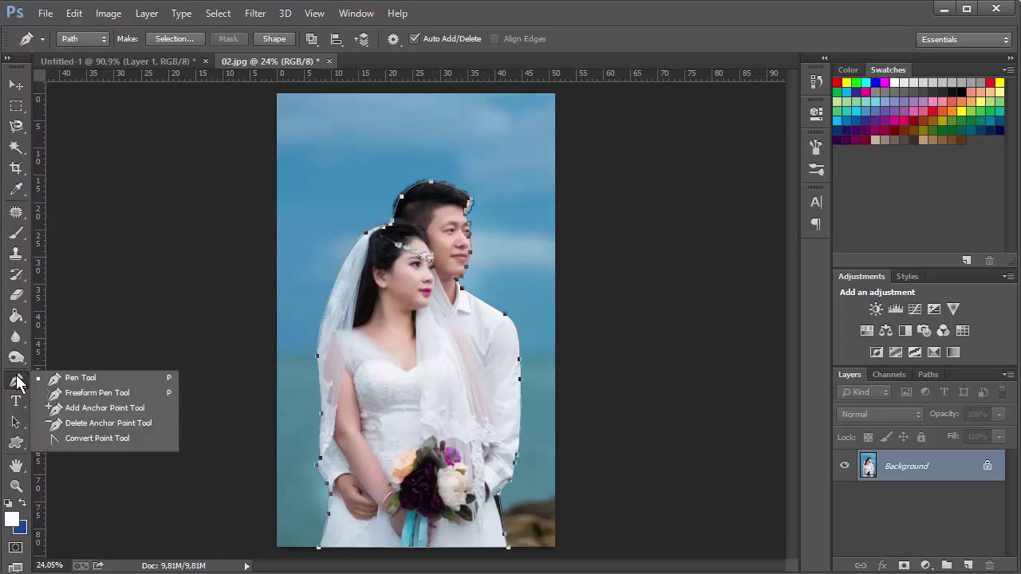
{"action": "left_click", "coordinate": [73, 378]}
{"action": "right_click", "coordinate": [407, 380]}
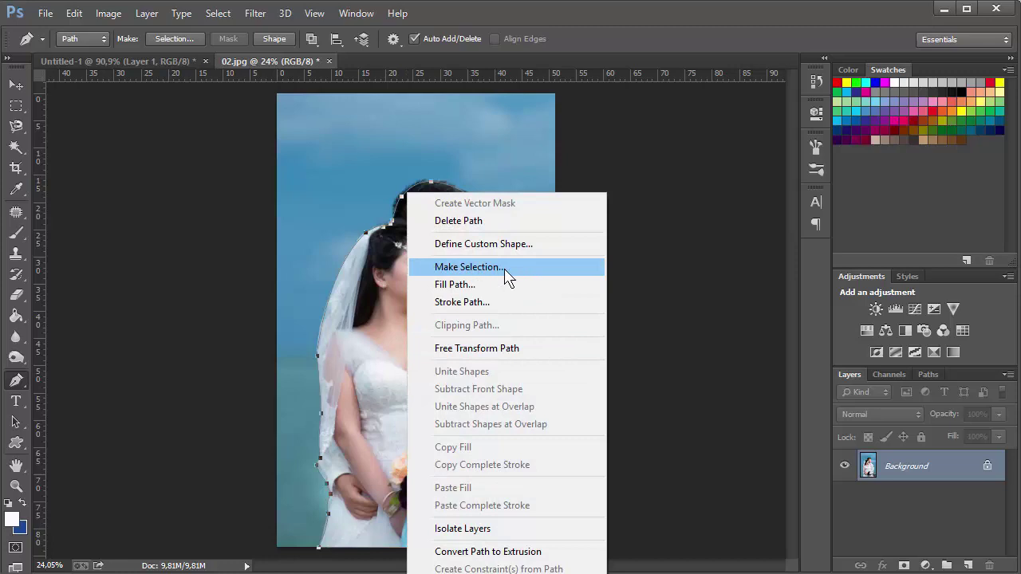
{"action": "left_click", "coordinate": [505, 269]}
{"action": "type", "text": ",5"}
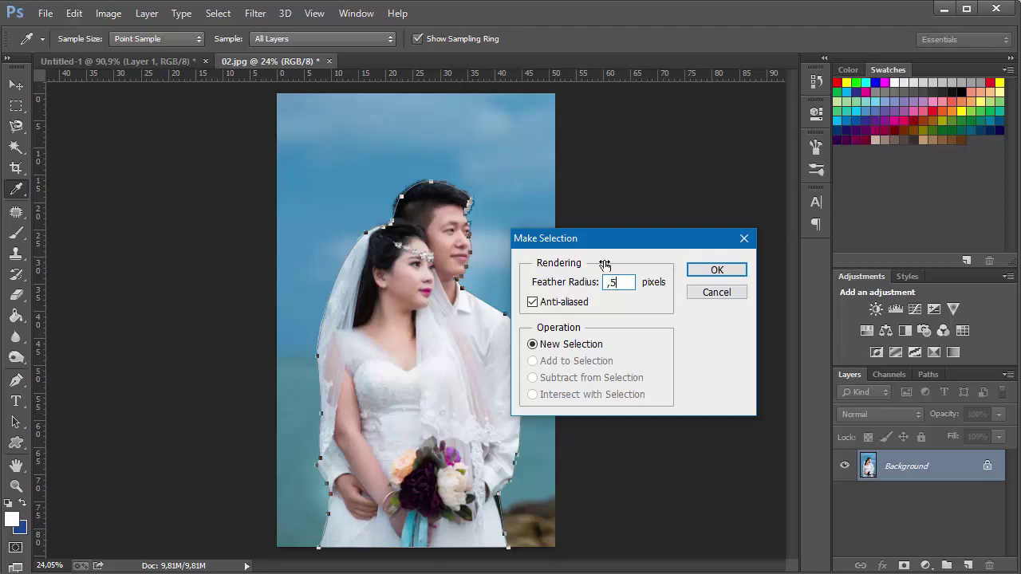
Apply a 1 px feather, then preview with Ctrl+Enter and undo back to the path
{"action": "left_click_drag", "start_coordinate": [620, 281], "coordinate": [551, 295]}
{"action": "type", "text": "1"}
{"action": "left_click", "coordinate": [700, 273]}
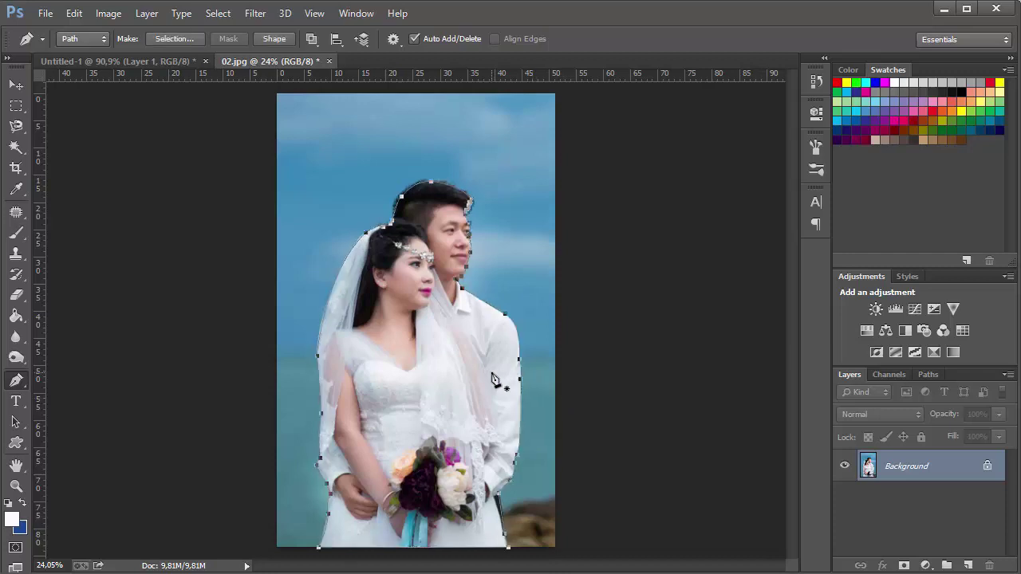
{"action": "key", "text": "ctrl+Return"}
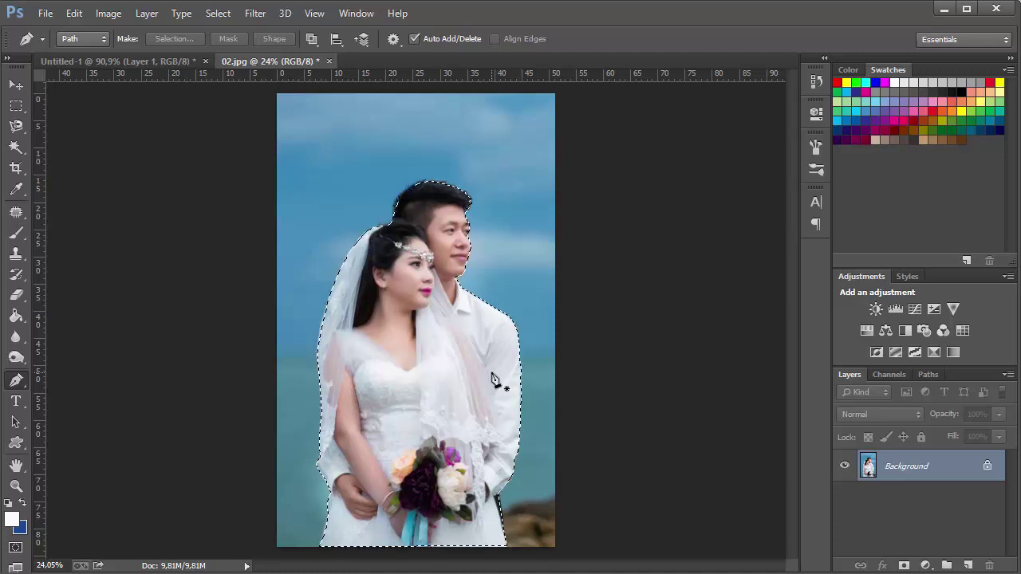
{"action": "key", "text": "ctrl+z"}
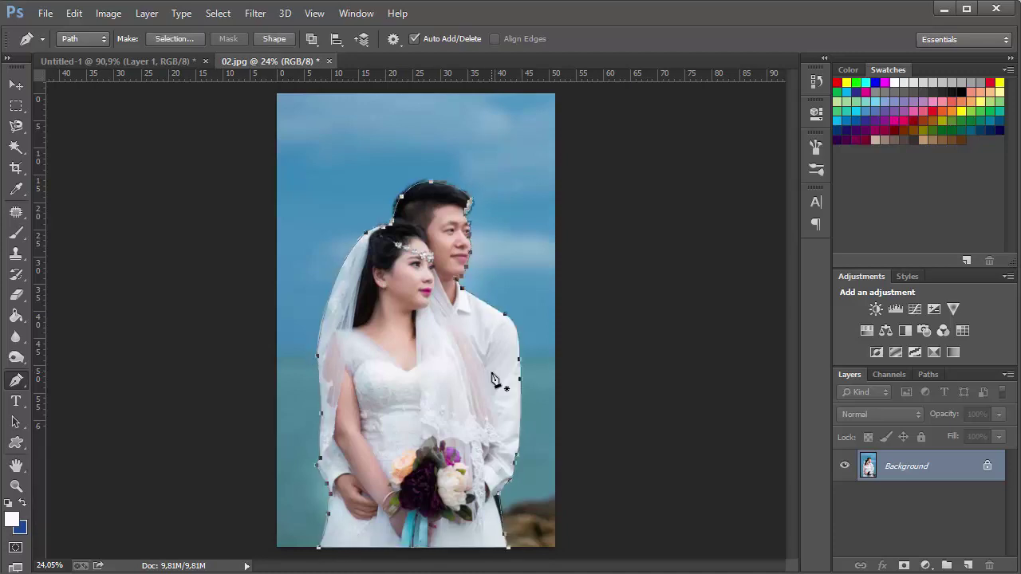
Convert the couple's path into a selection with Feather Radius 1 px
{"action": "right_click", "coordinate": [433, 351]}
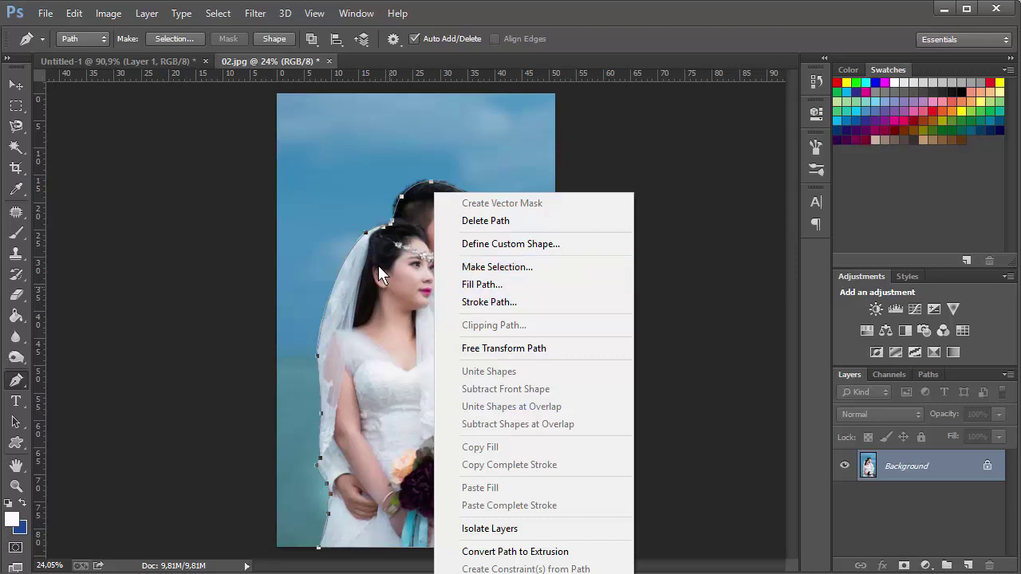
{"action": "left_click", "coordinate": [496, 268]}
{"action": "type", "text": "1"}
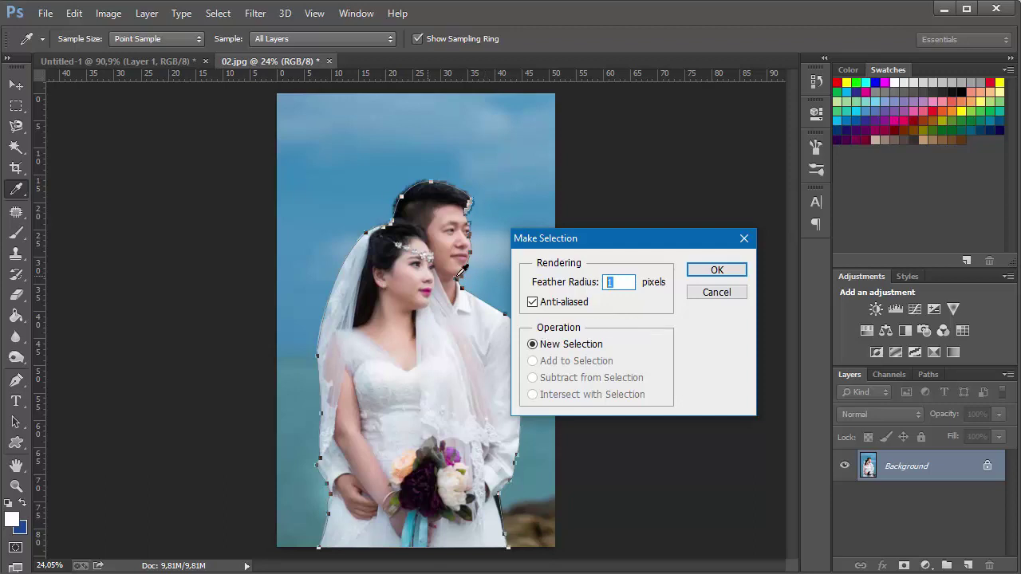
{"action": "left_click", "coordinate": [699, 274]}
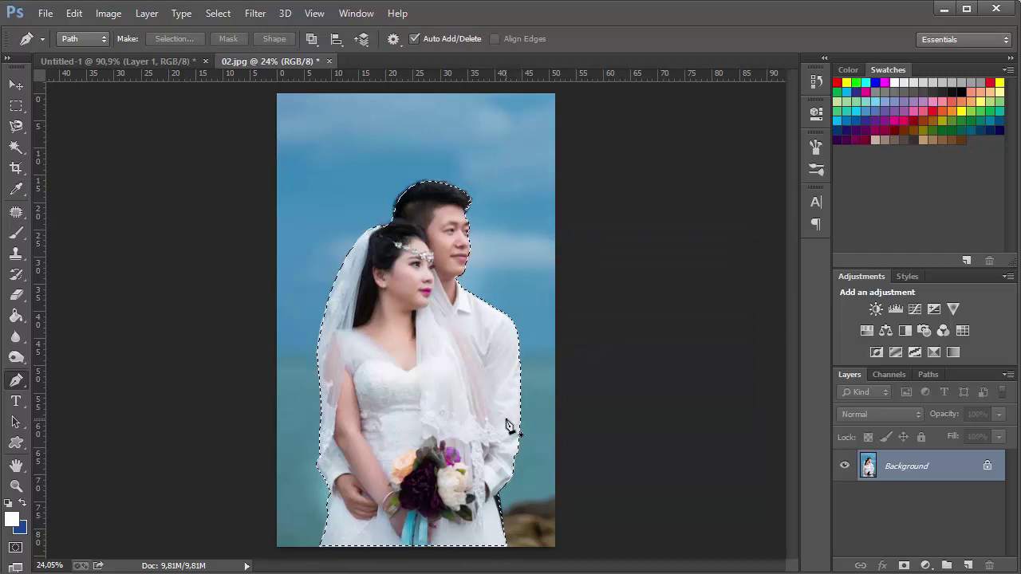
{"action": "right_click", "coordinate": [430, 346]}
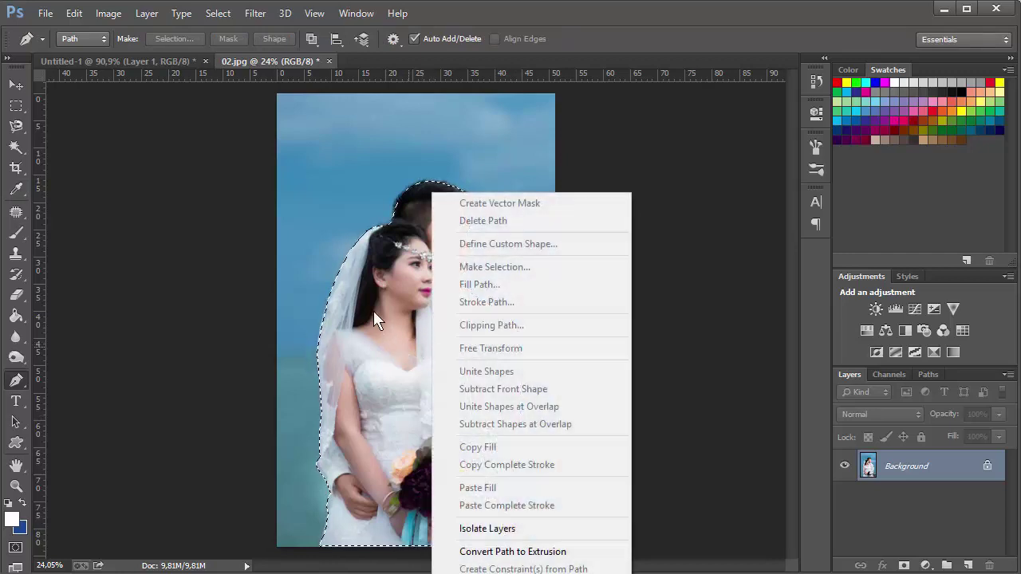
Copy the selected couple and create a new transparent-background document fitted to the window
{"action": "left_click", "coordinate": [77, 16]}
{"action": "left_click", "coordinate": [76, 16]}
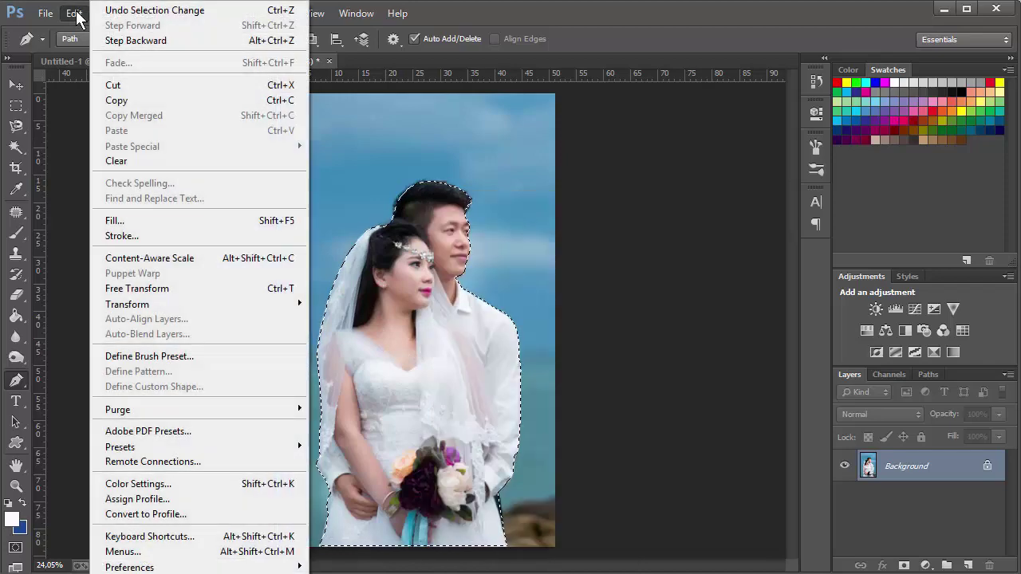
{"action": "left_click", "coordinate": [167, 100]}
{"action": "left_click", "coordinate": [42, 14]}
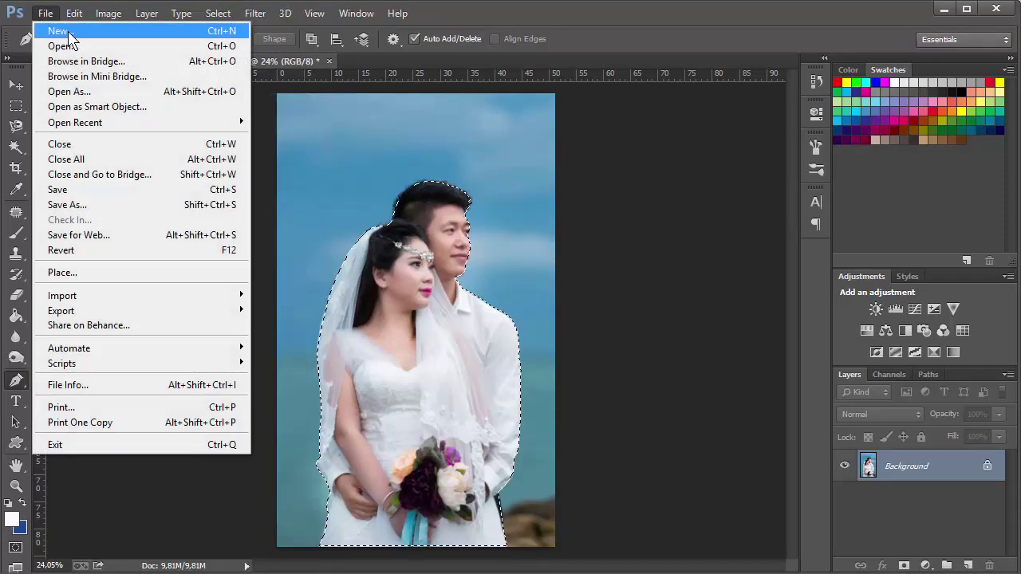
{"action": "left_click", "coordinate": [64, 31]}
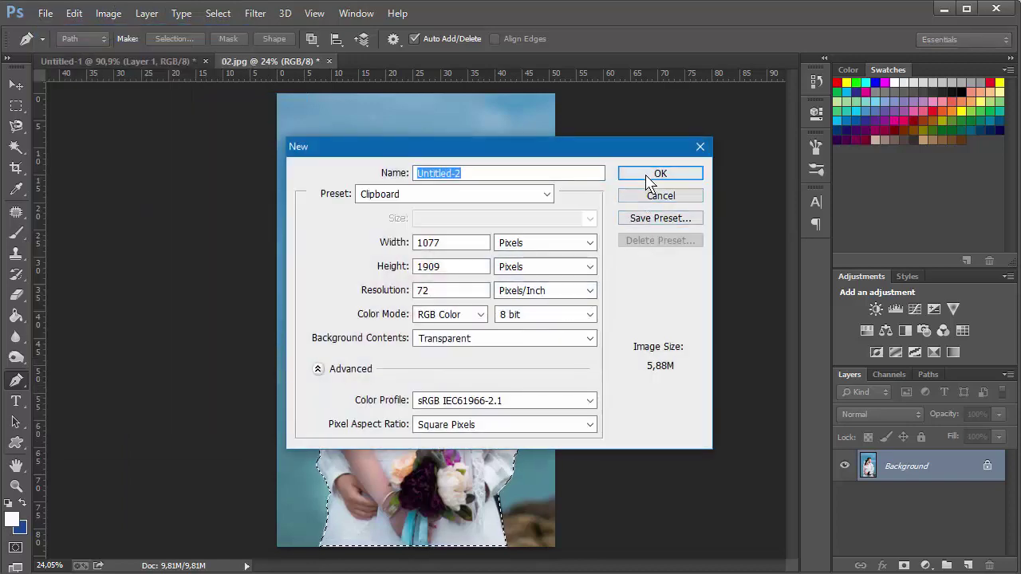
{"action": "left_click", "coordinate": [648, 177]}
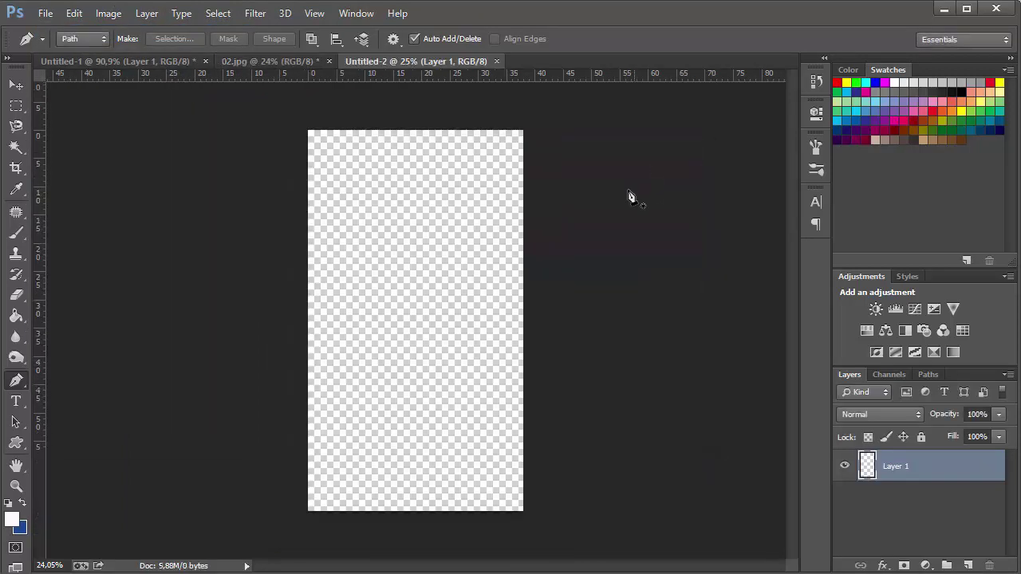
{"action": "double_click", "coordinate": [16, 466]}
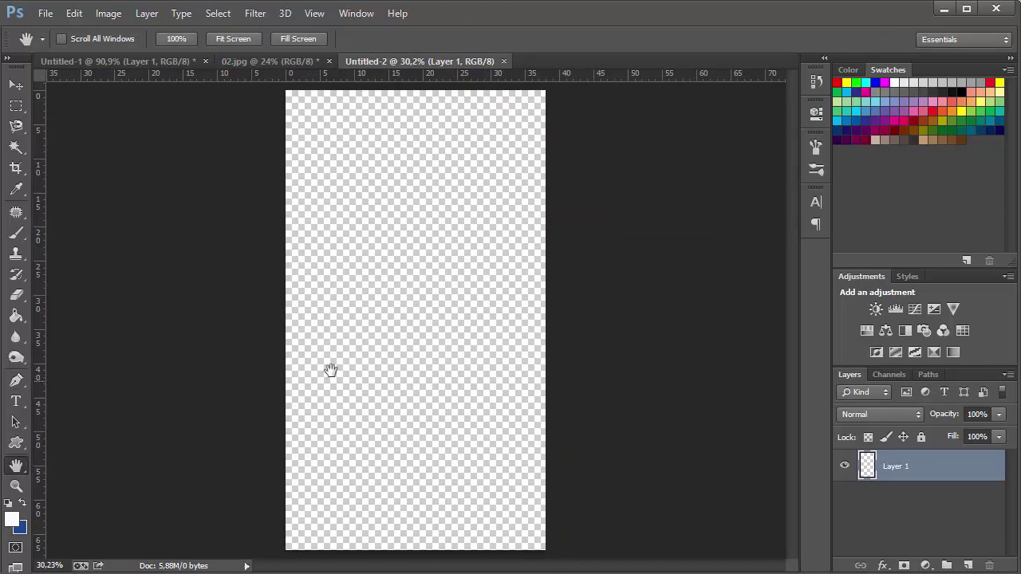
Paste the couple, scale it to about 84%, shift it right, and commit
{"action": "left_click", "coordinate": [73, 14]}
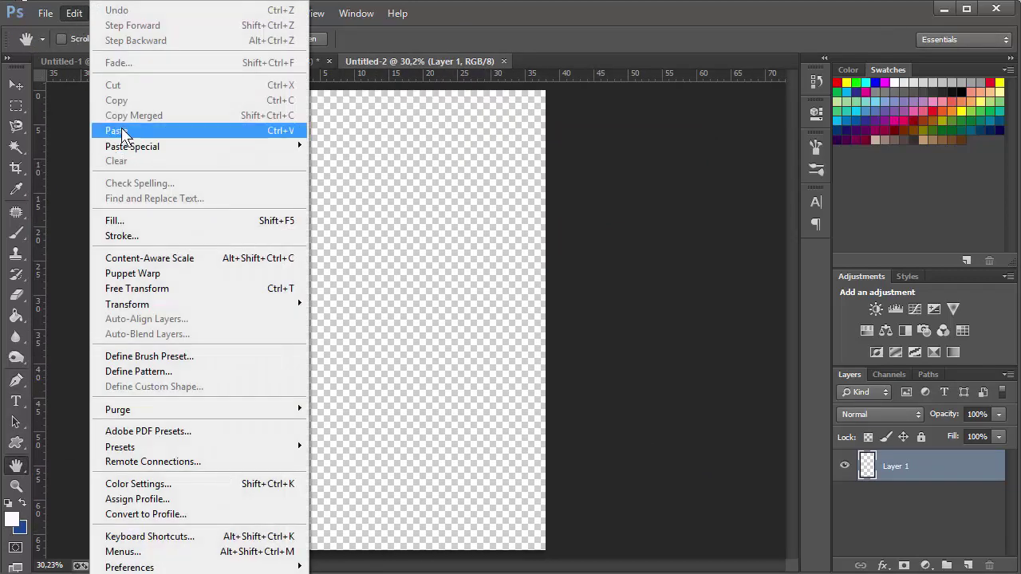
{"action": "left_click", "coordinate": [119, 131]}
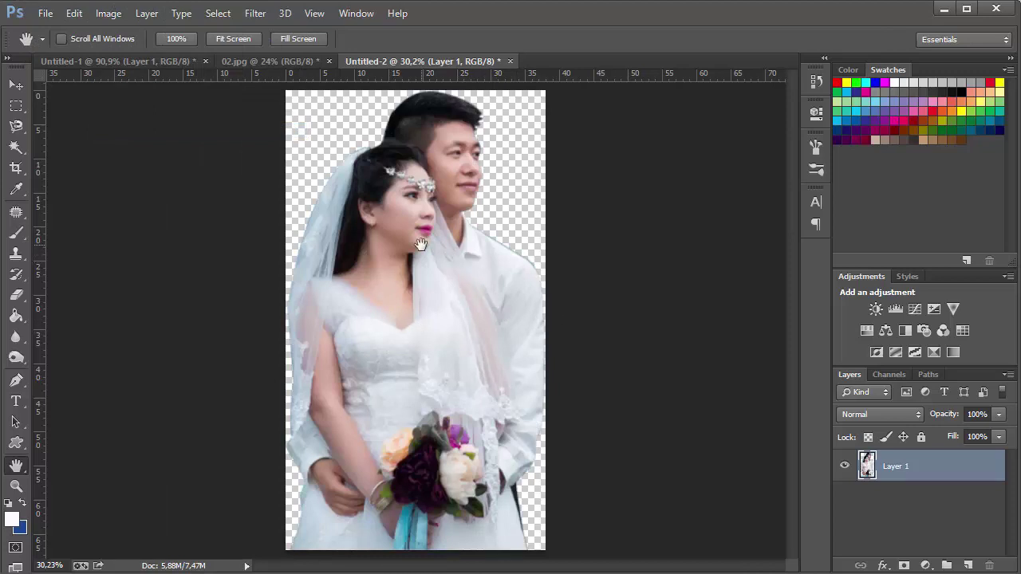
{"action": "key", "text": "ctrl+t"}
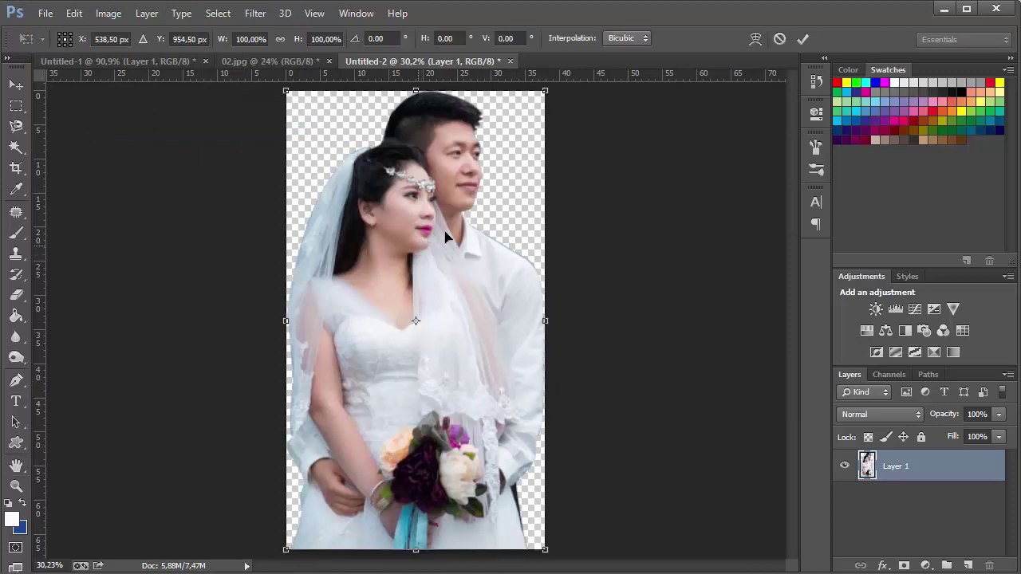
{"action": "left_click_drag", "start_coordinate": [545, 91], "coordinate": [504, 162]}
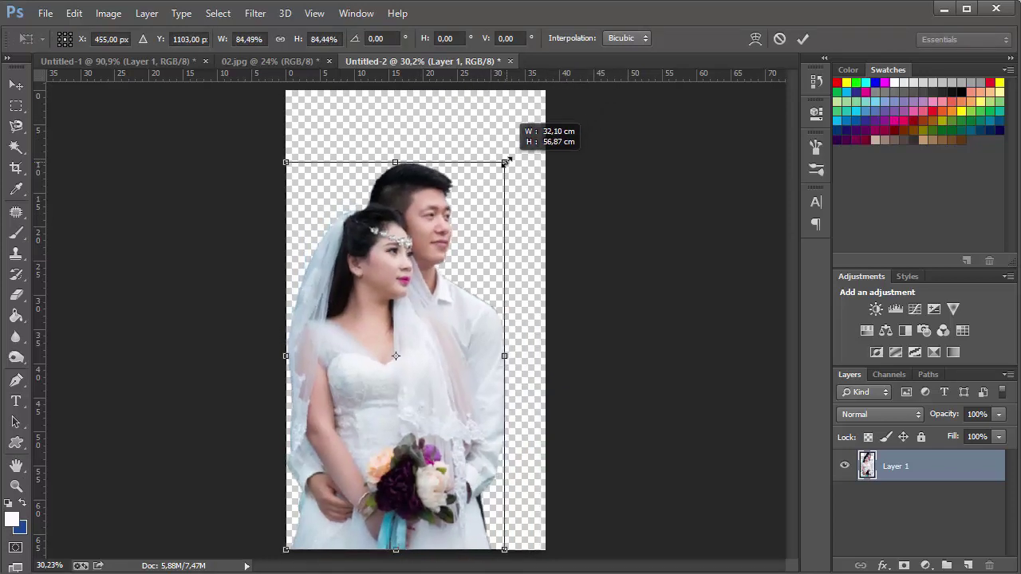
{"action": "left_click_drag", "start_coordinate": [406, 358], "coordinate": [432, 359]}
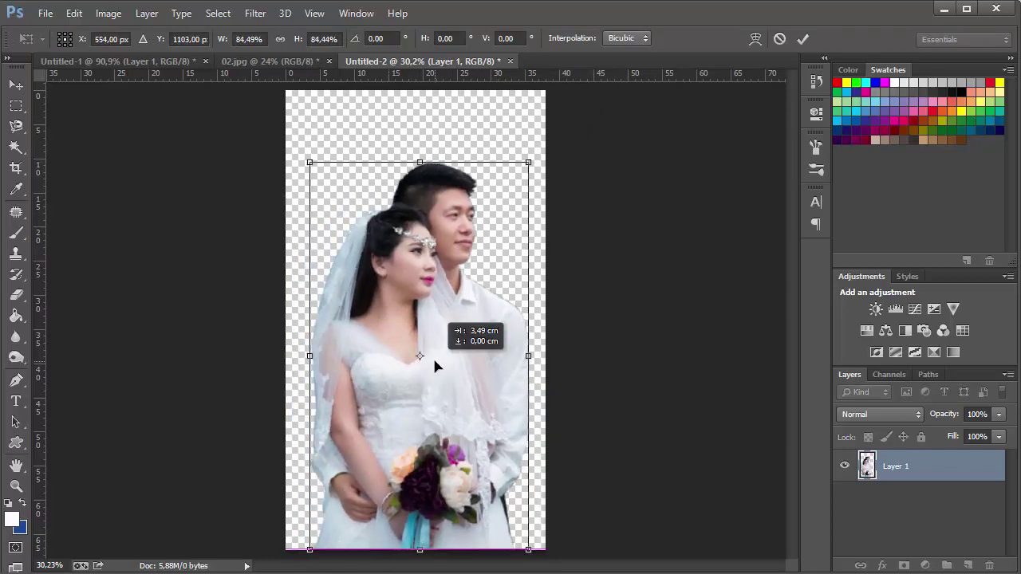
{"action": "key", "text": "Return"}
{"action": "key", "text": "h"}
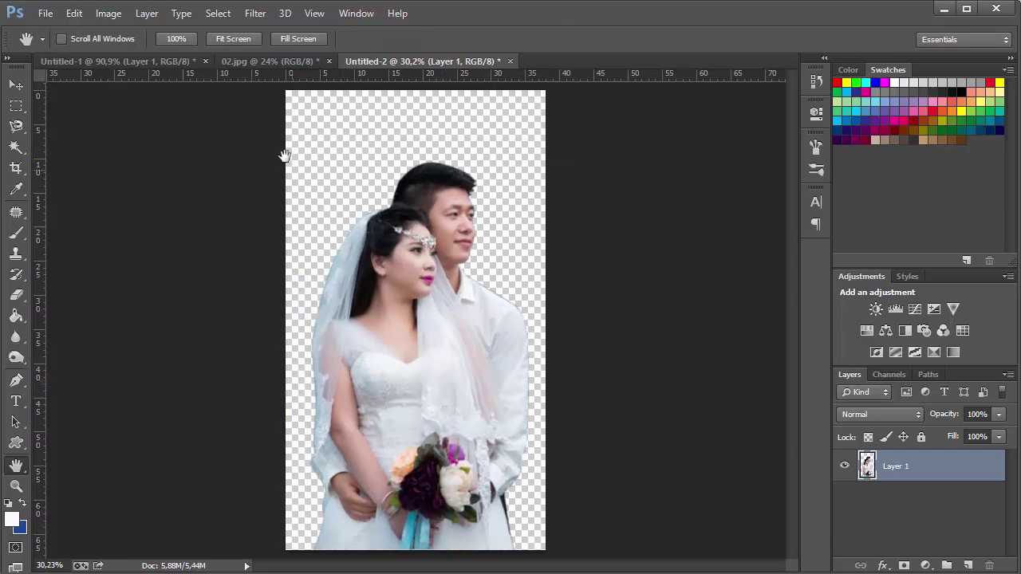
In 02.jpg, invert the selection to the sky and add a layer mask hiding it
{"action": "left_click", "coordinate": [263, 62]}
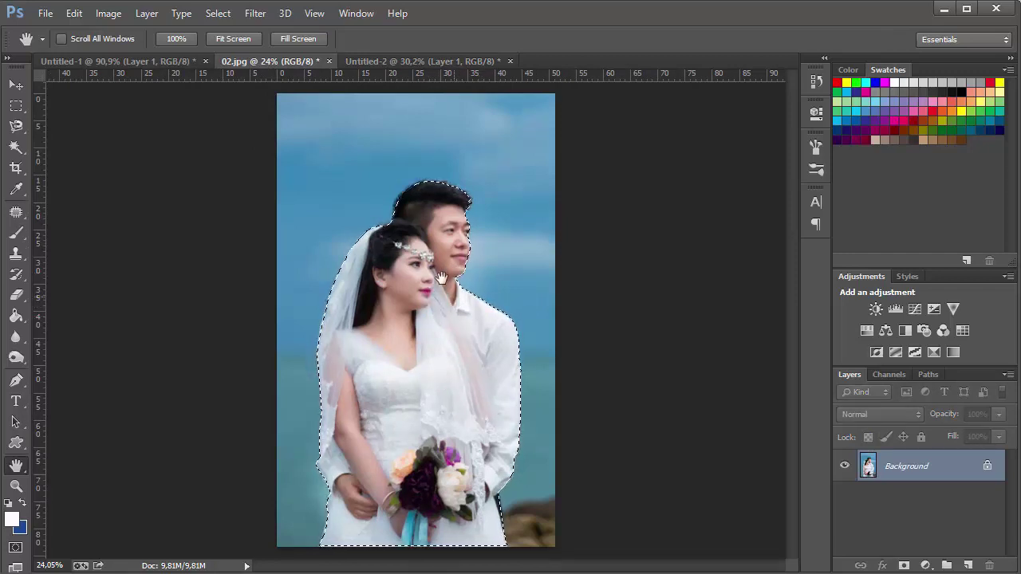
{"action": "left_click", "coordinate": [220, 14]}
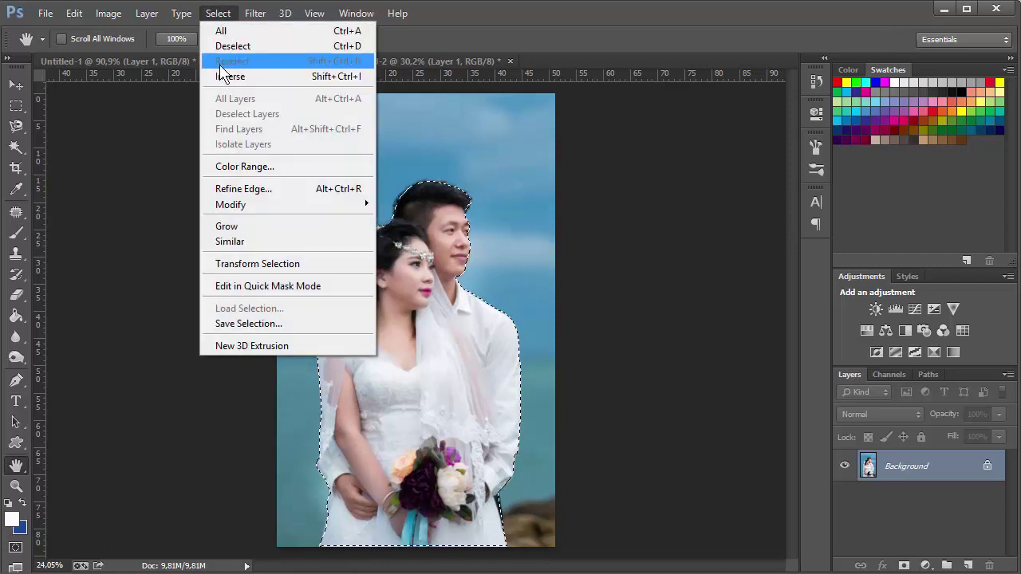
{"action": "left_click", "coordinate": [223, 80]}
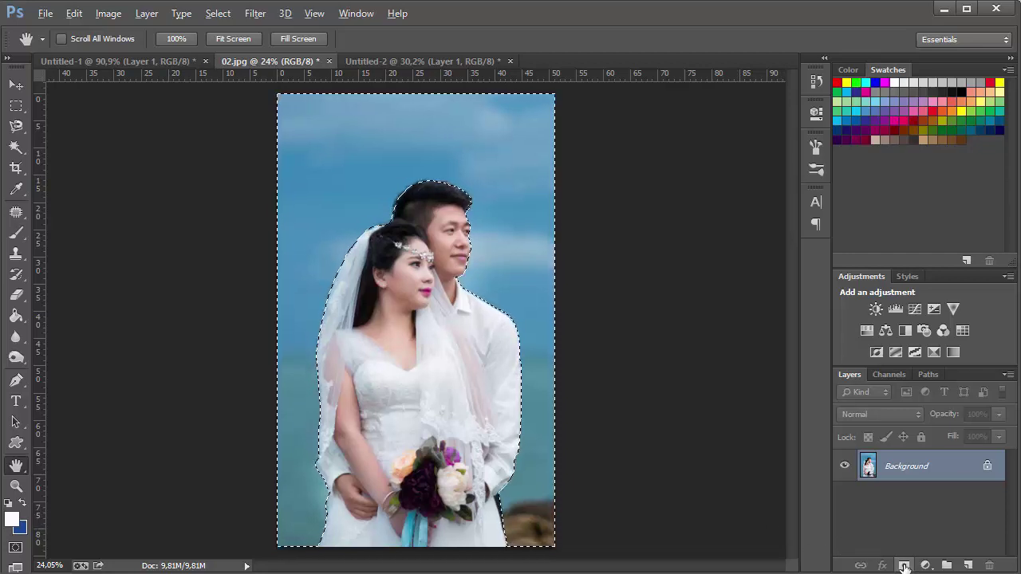
{"action": "left_click", "coordinate": [905, 566]}
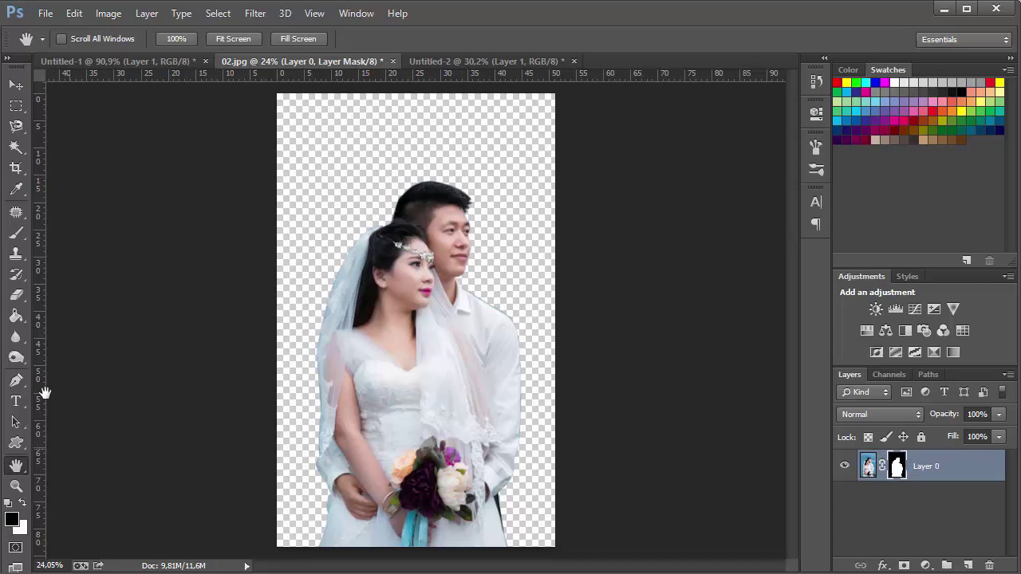
{"action": "left_click", "coordinate": [15, 234]}
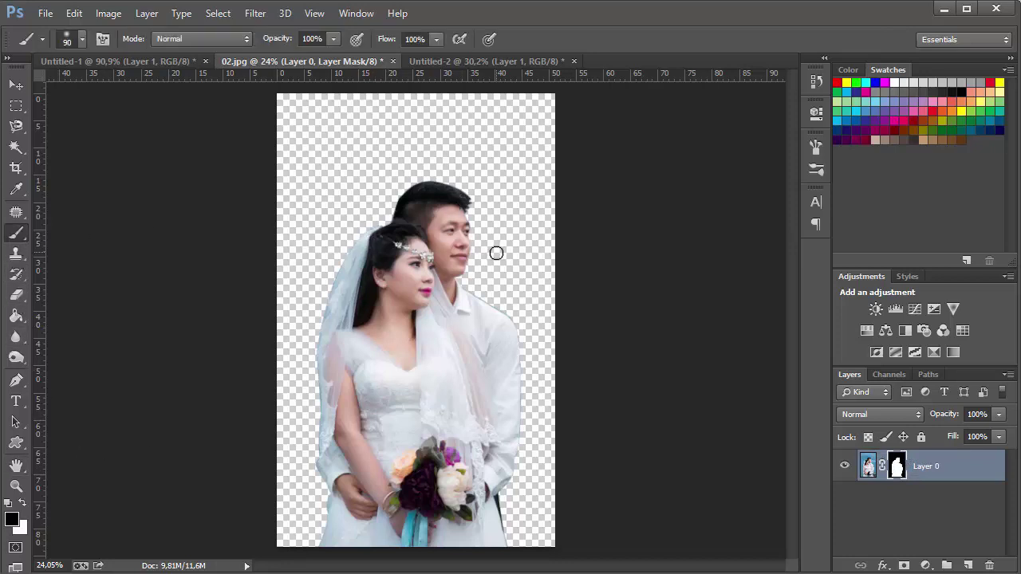
{"action": "left_click_drag", "start_coordinate": [473, 204], "coordinate": [431, 185]}
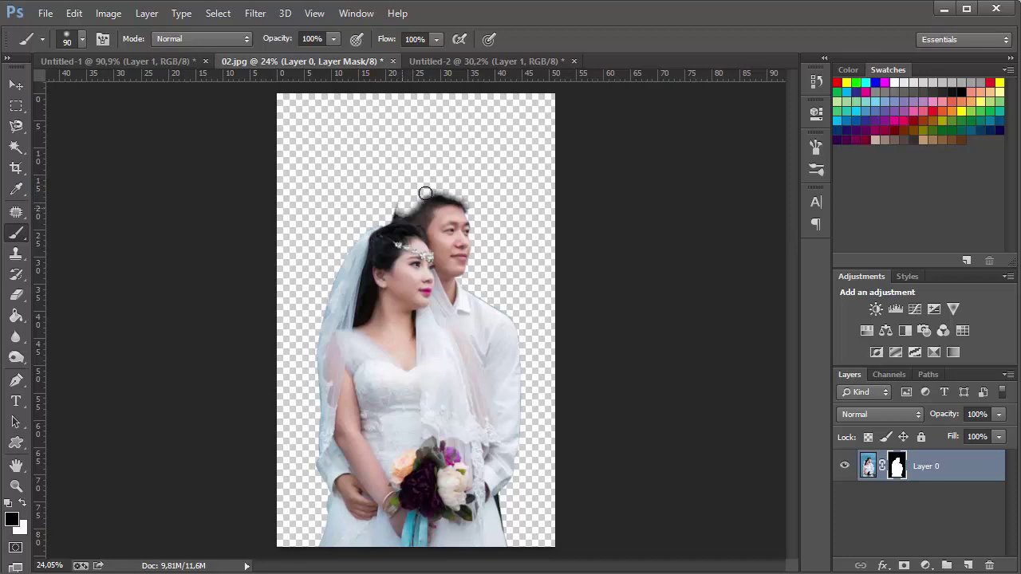
{"action": "key", "text": "ctrl+z"}
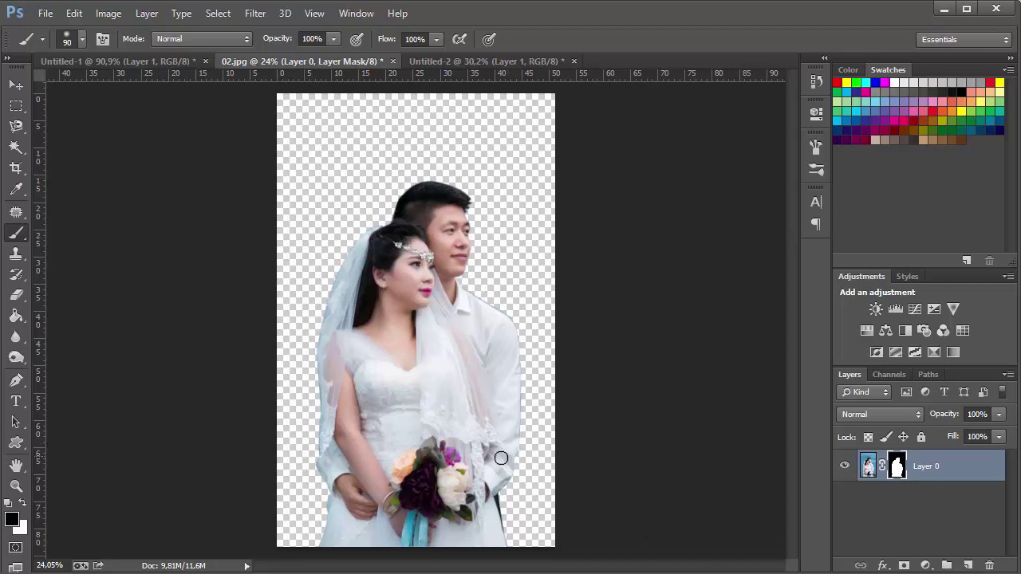
{"action": "left_click", "coordinate": [23, 503]}
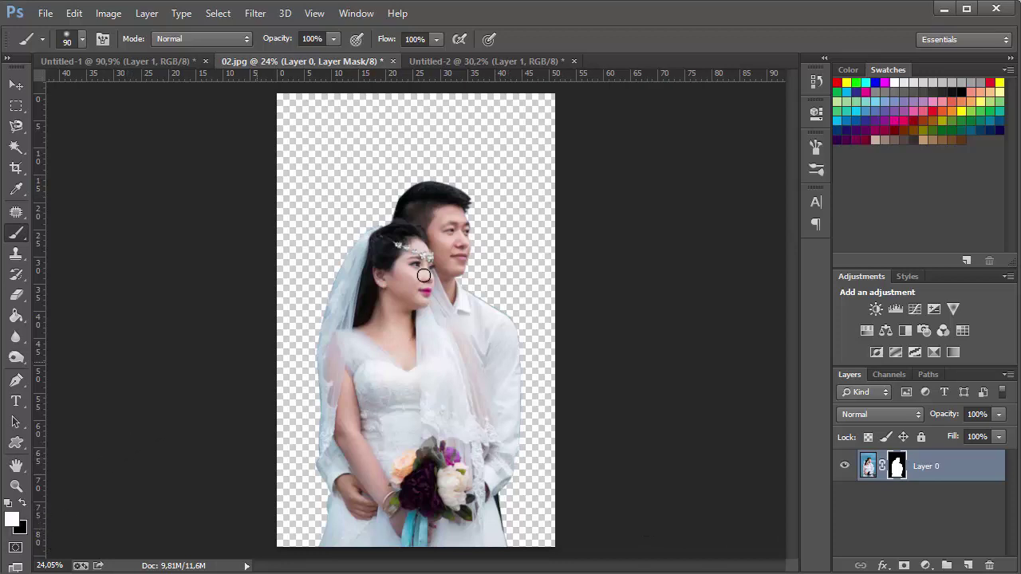
{"action": "mouse_move", "coordinate": [479, 252]}
{"action": "left_mouse_down"}
{"action": "mouse_move", "coordinate": [486, 204]}
{"action": "mouse_move", "coordinate": [475, 259]}
{"action": "left_mouse_up"}
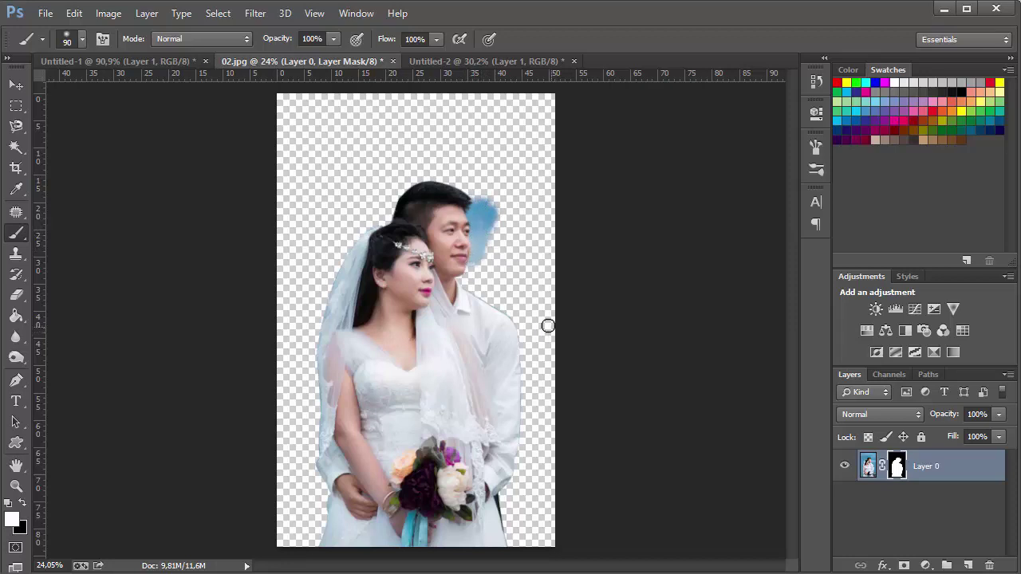
{"action": "key", "text": "ctrl+z"}
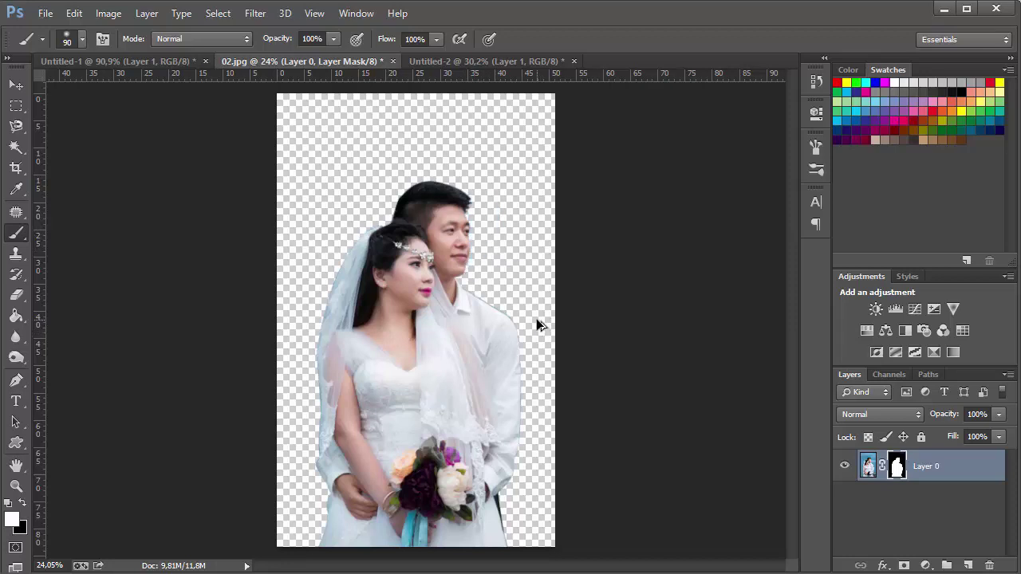